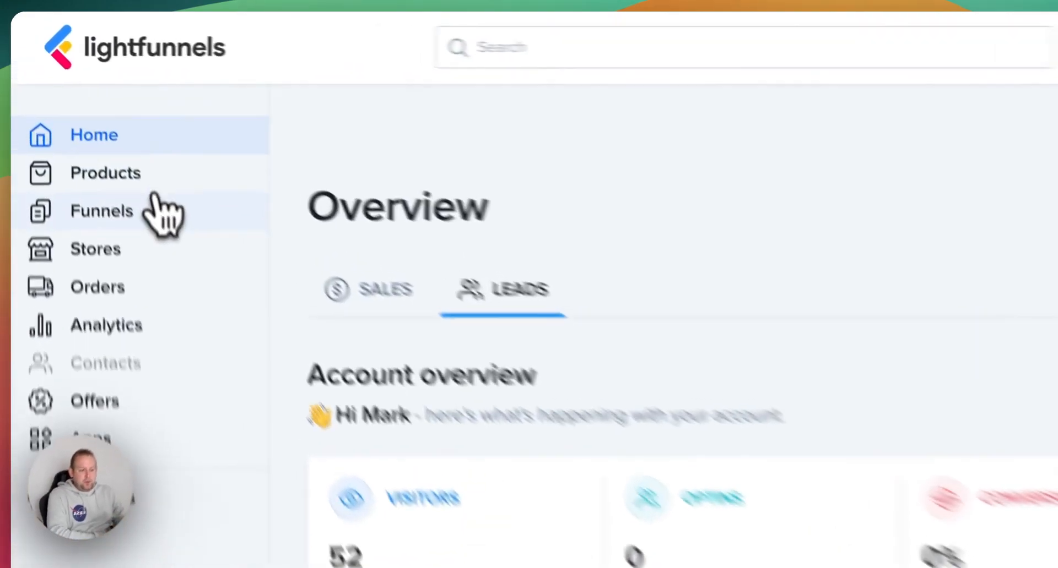
# - Start a new funnel from the Black Friday template and continue to the funnel page selection
pyautogui.click(99, 132)
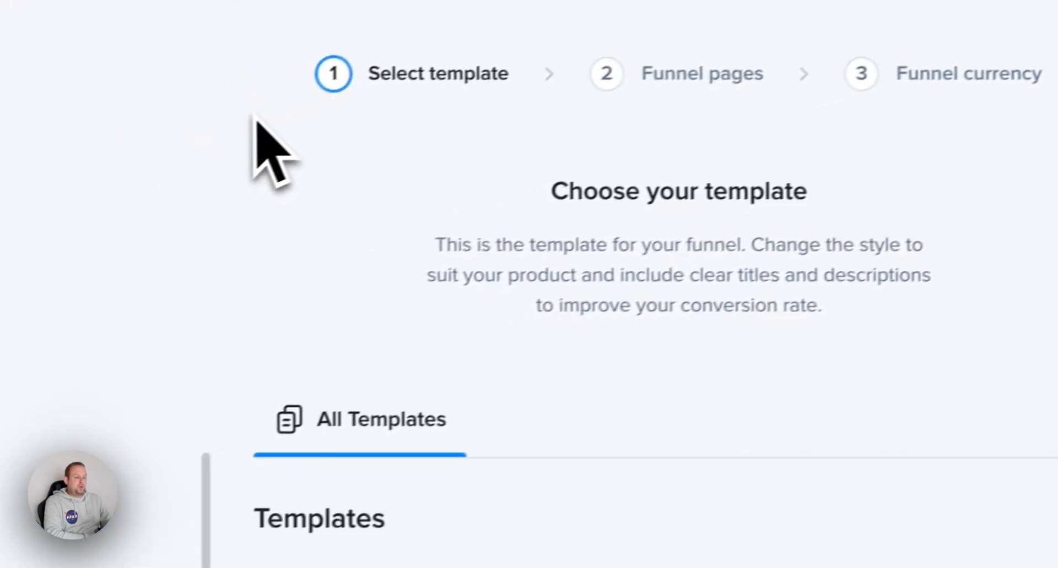
pyautogui.scroll(-5, 605, 342)
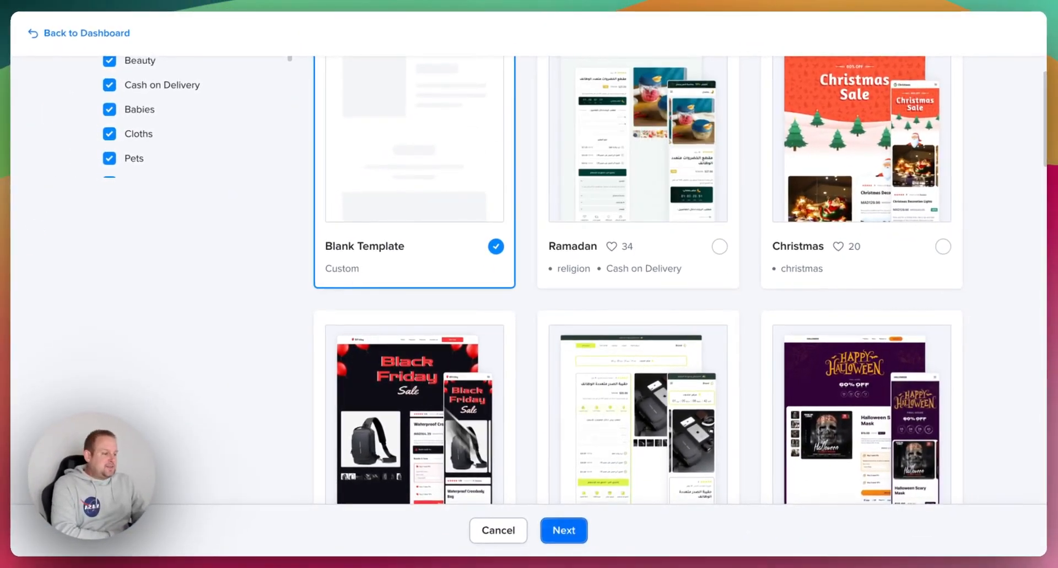
pyautogui.scroll(-8, 609, 512)
pyautogui.scroll(-5, 618, 399)
pyautogui.scroll(15, 619, 397)
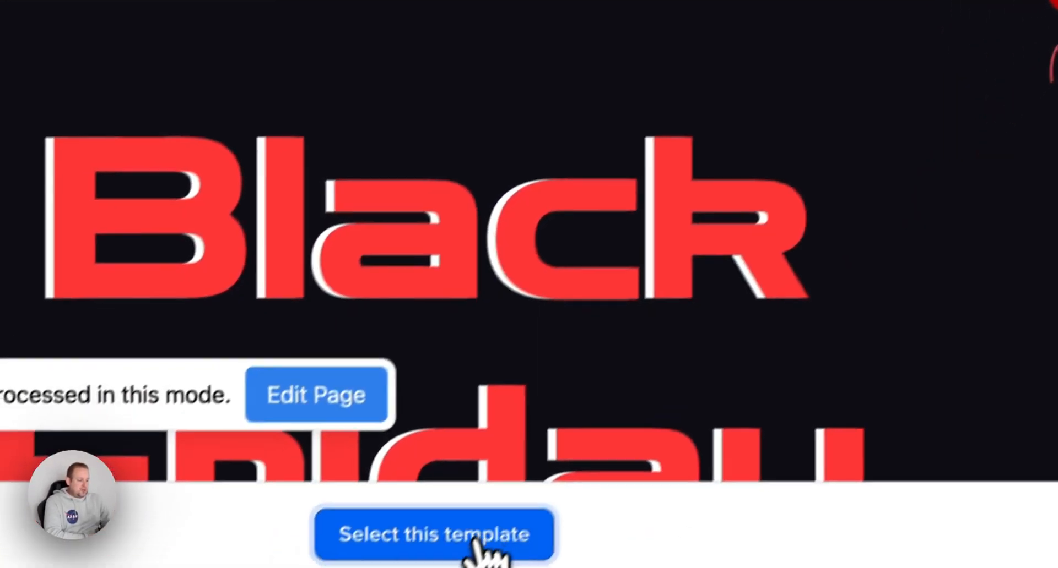
pyautogui.click(482, 537)
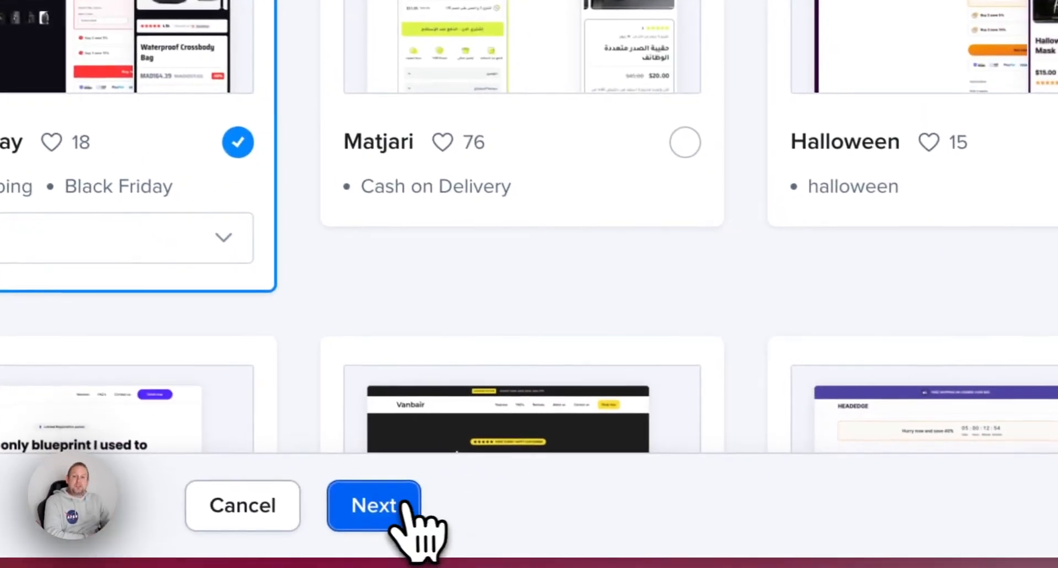
pyautogui.click(405, 504)
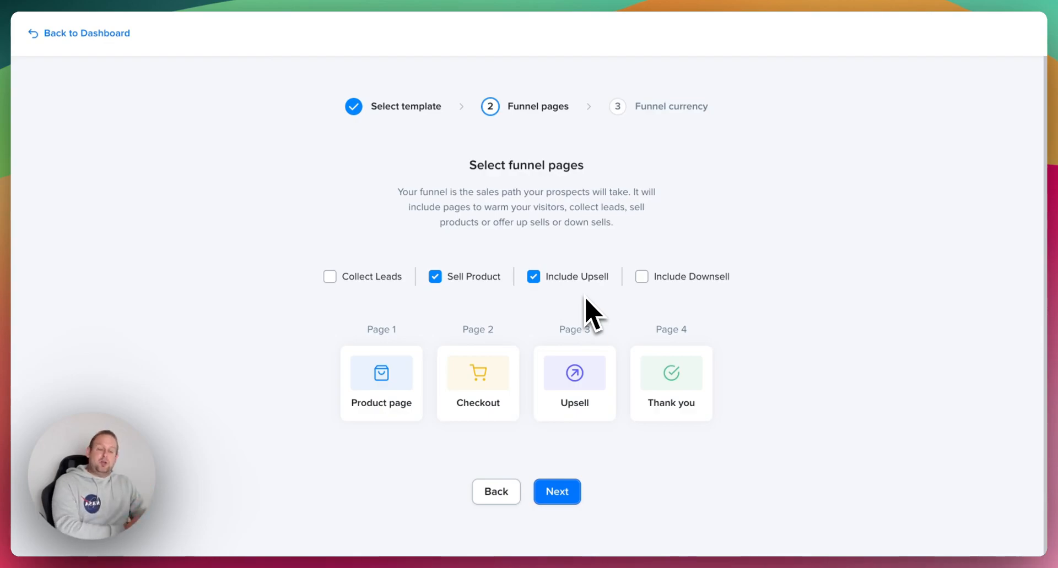
# - Include a downsell page in the funnel and keep the account currency (USD)
pyautogui.moveTo(588, 289)
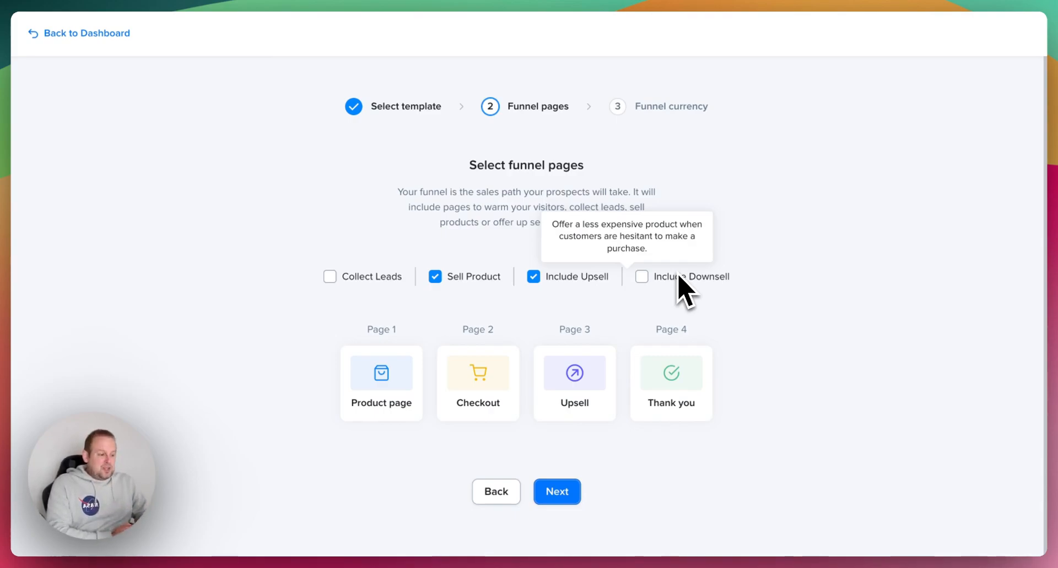
pyautogui.click(663, 277)
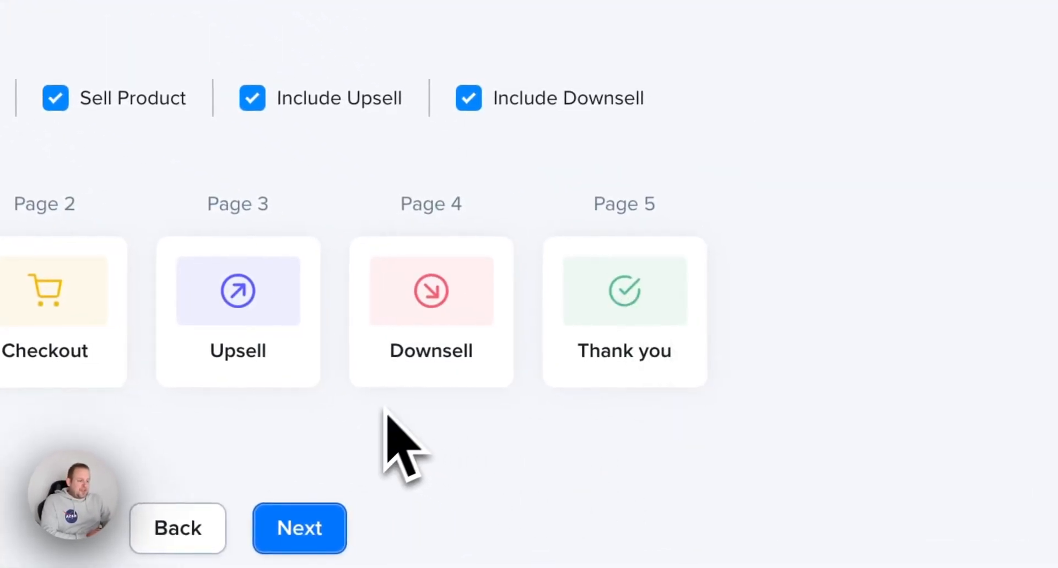
pyautogui.click(299, 528)
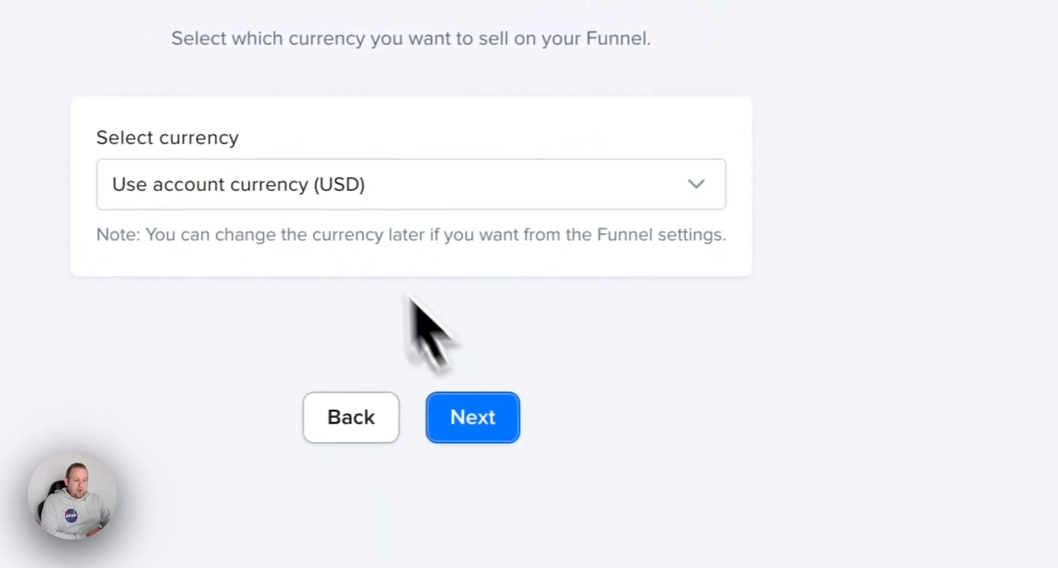
pyautogui.click(540, 404)
# - Name the funnel BlackFriday and open it
pyautogui.click(478, 303)
pyautogui.write('BlackFriday')
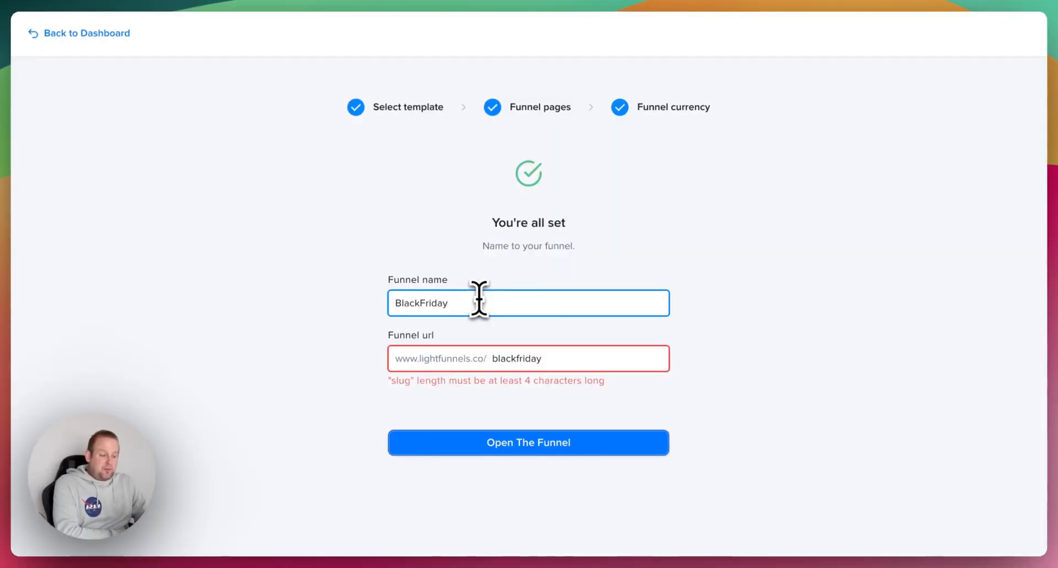
pyautogui.click(638, 442)
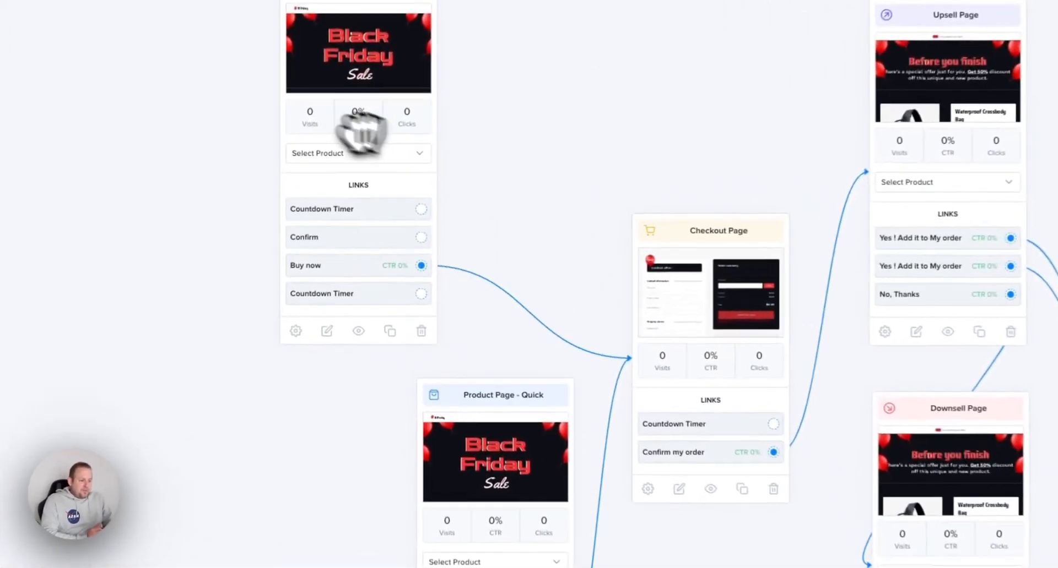
# - Rearrange the funnel's page cards, placing the Downsell Page below the Upsell Page and the Thank you Page beside them
pyautogui.moveTo(566, 472); pyautogui.dragTo(342, 456)
pyautogui.moveTo(749, 229); pyautogui.dragTo(579, 56)
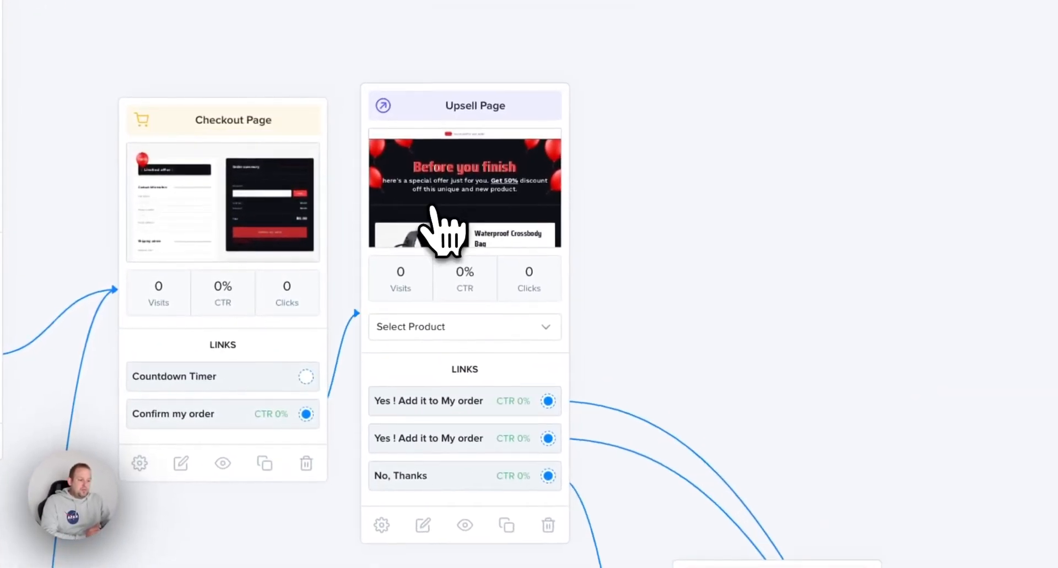
pyautogui.moveTo(441, 171); pyautogui.dragTo(442, 145)
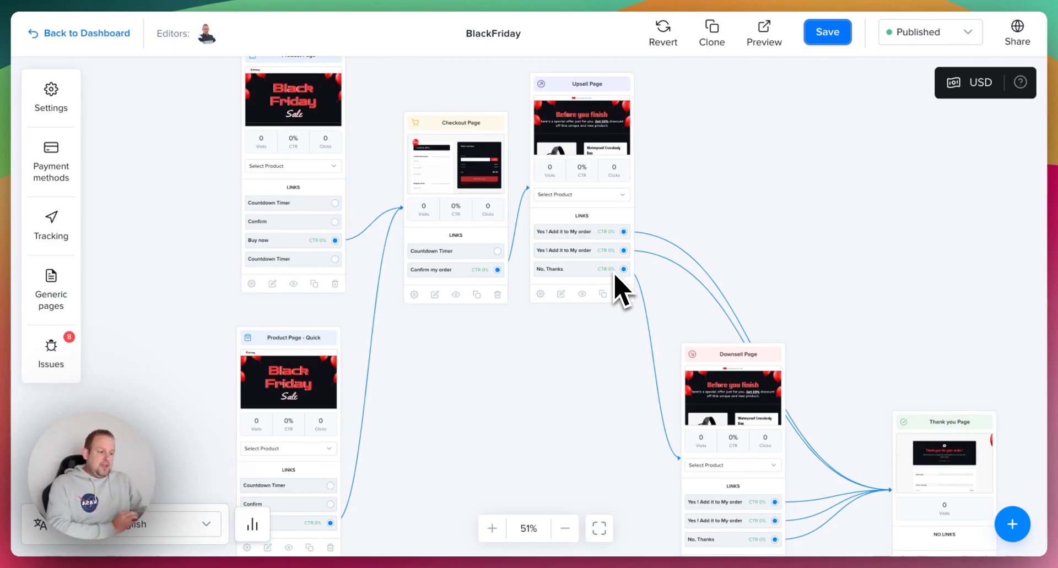
pyautogui.moveTo(731, 355); pyautogui.dragTo(575, 340)
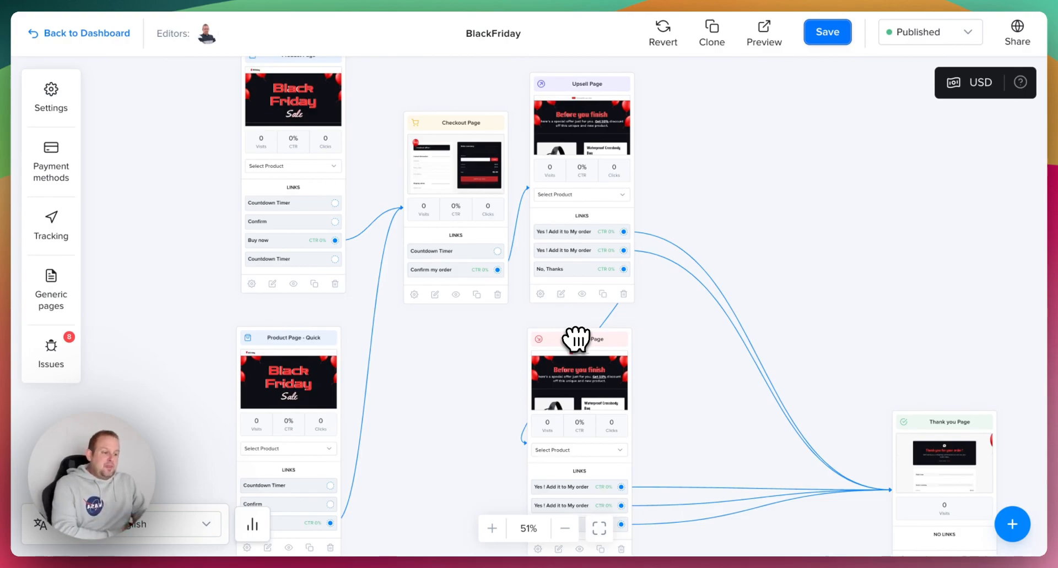
pyautogui.moveTo(918, 425); pyautogui.dragTo(740, 228)
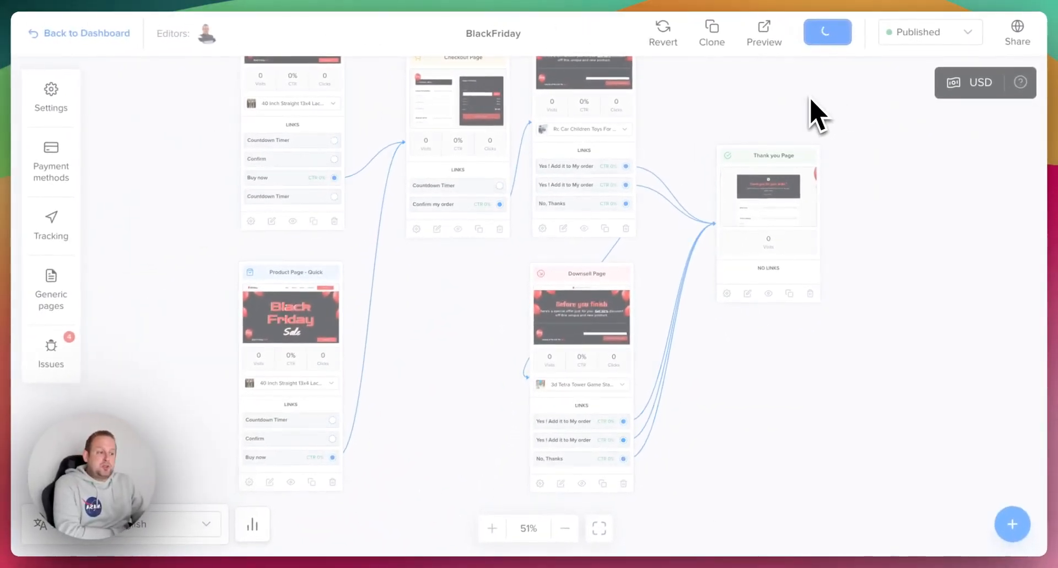
# - Preview the funnel, look through the Black Friday product page and proceed to checkout with the lace front wig
pyautogui.click(767, 37)
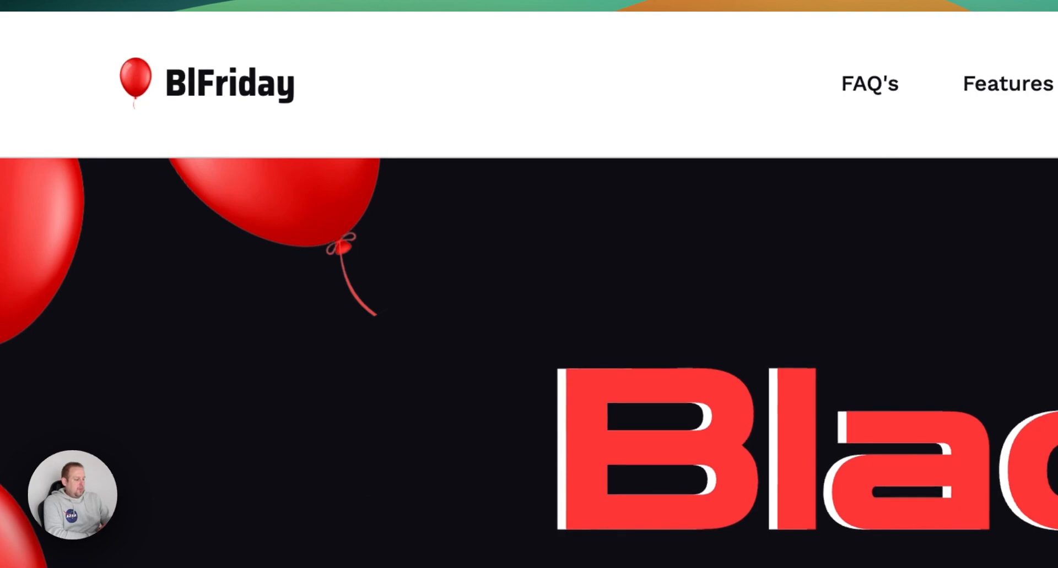
pyautogui.scroll(-10, 275, 209)
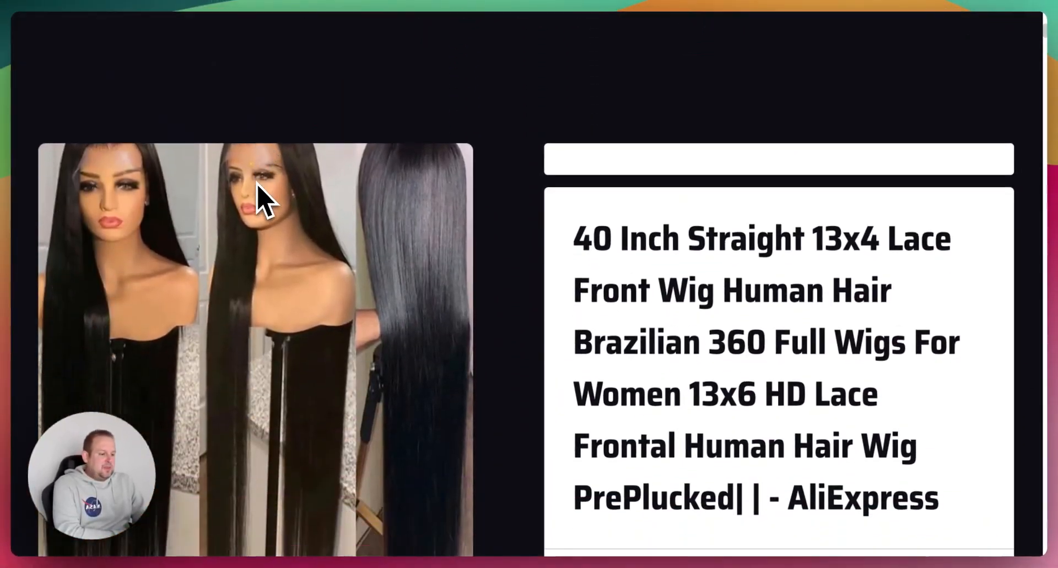
pyautogui.scroll(7, 259, 188)
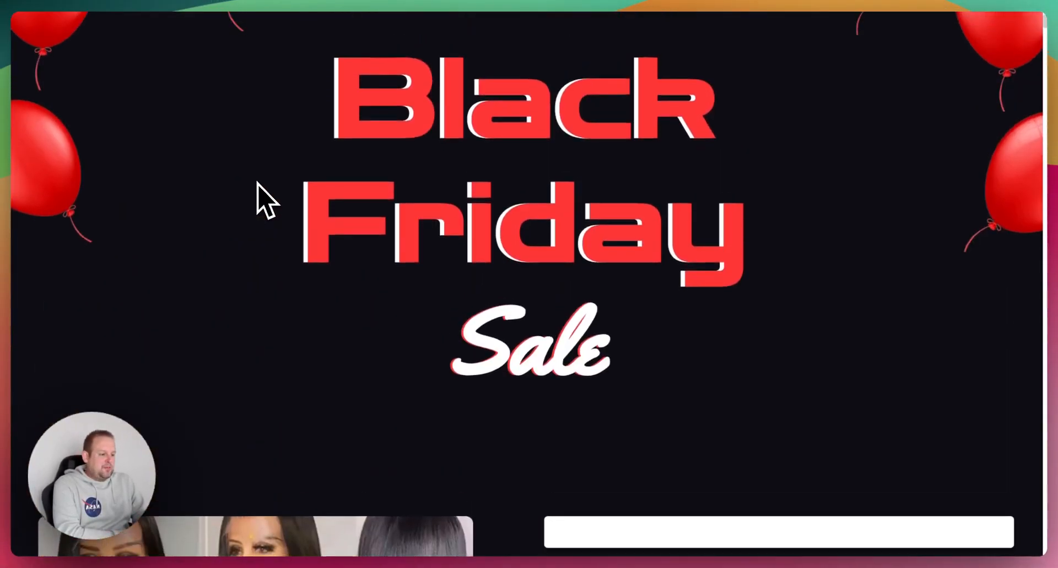
pyautogui.scroll(-9, 259, 187)
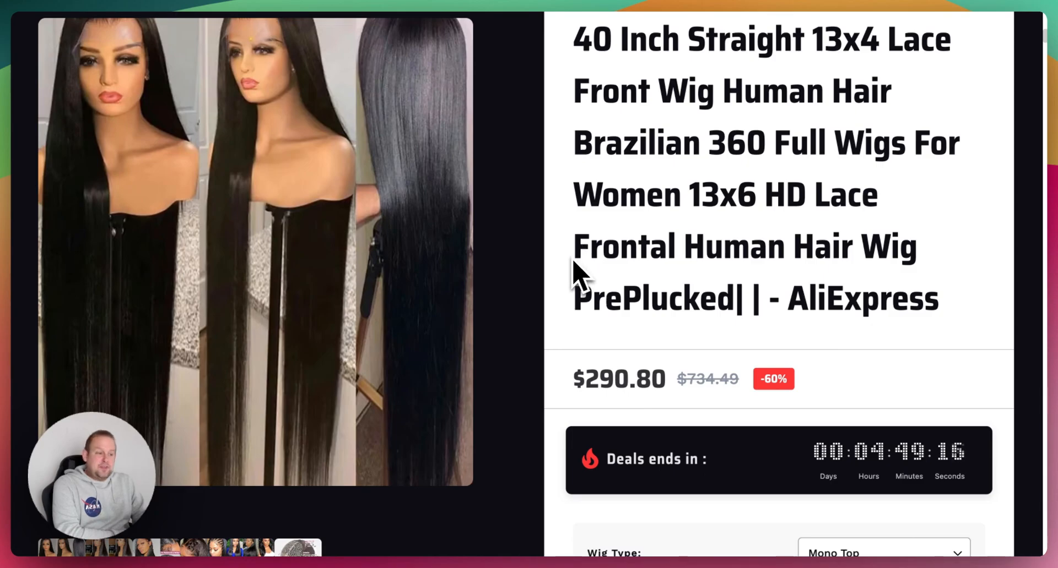
pyautogui.scroll(-10, 573, 271)
pyautogui.scroll(2, 573, 271)
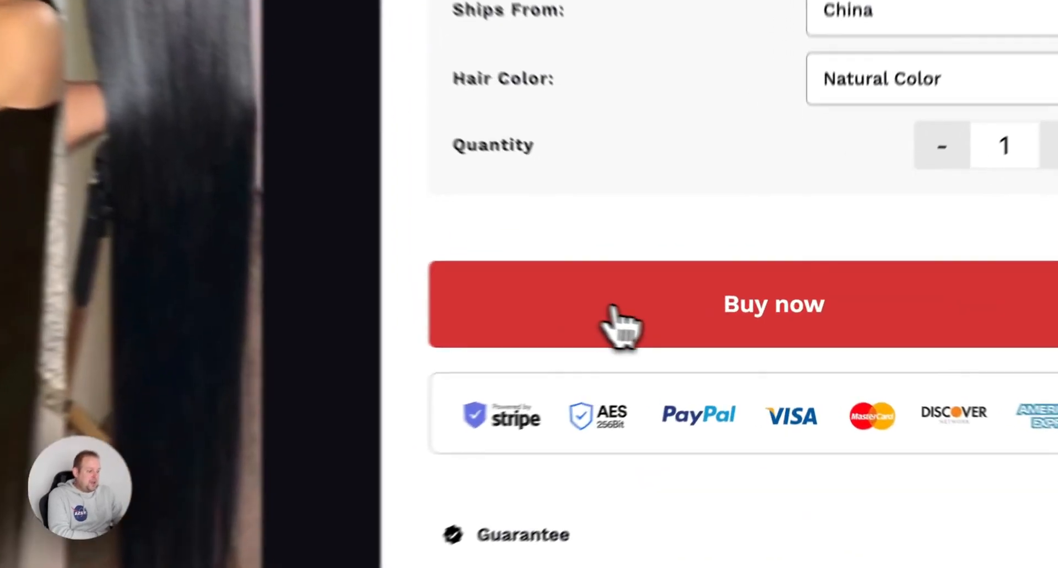
pyautogui.click(609, 312)
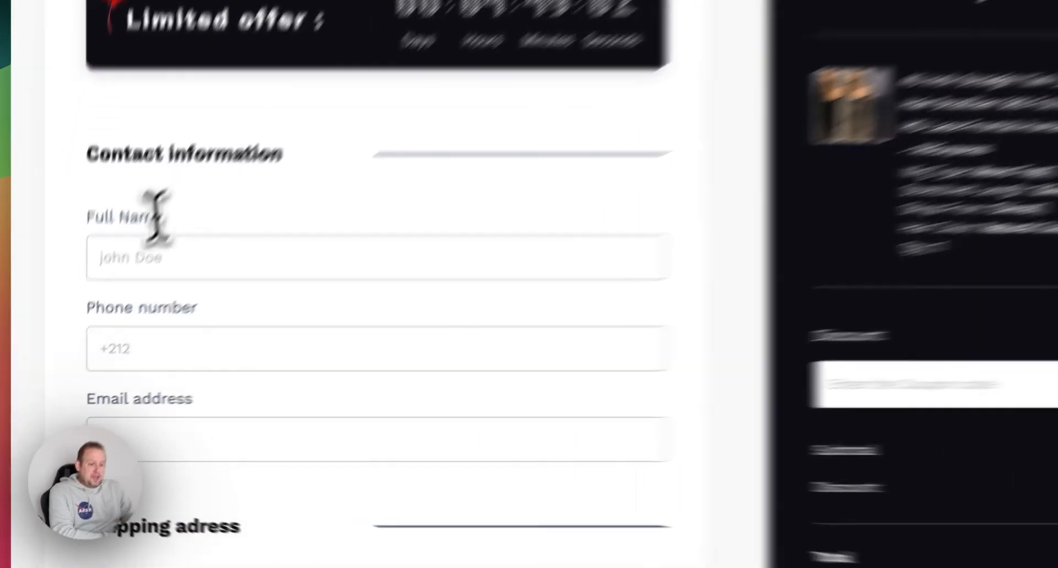
# - Fill in the customer's full name, phone number and e-mail address in the checkout's contact information
pyautogui.click(93, 313)
pyautogui.write('John Doe')
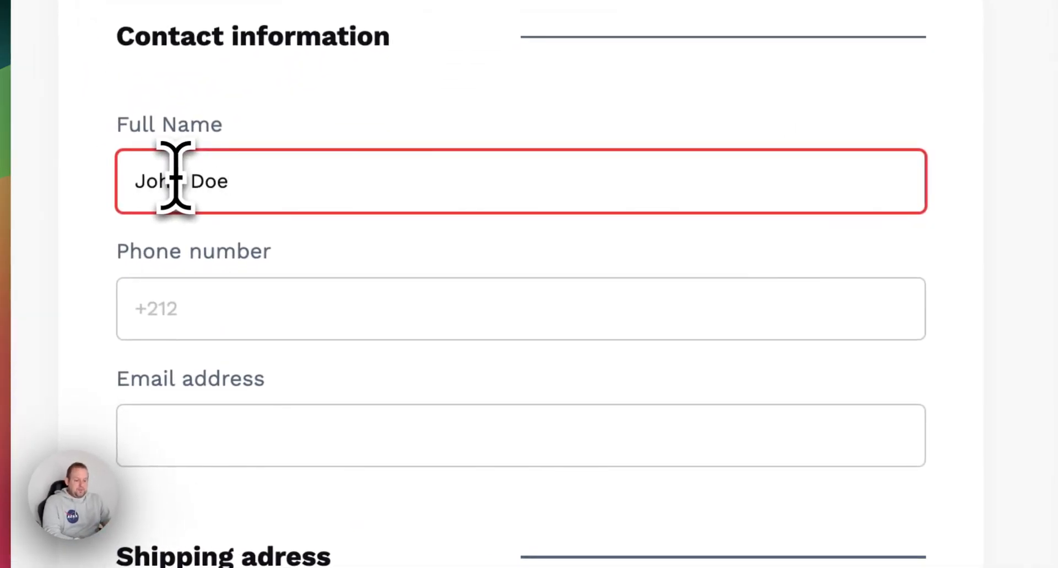
pyautogui.click(230, 325)
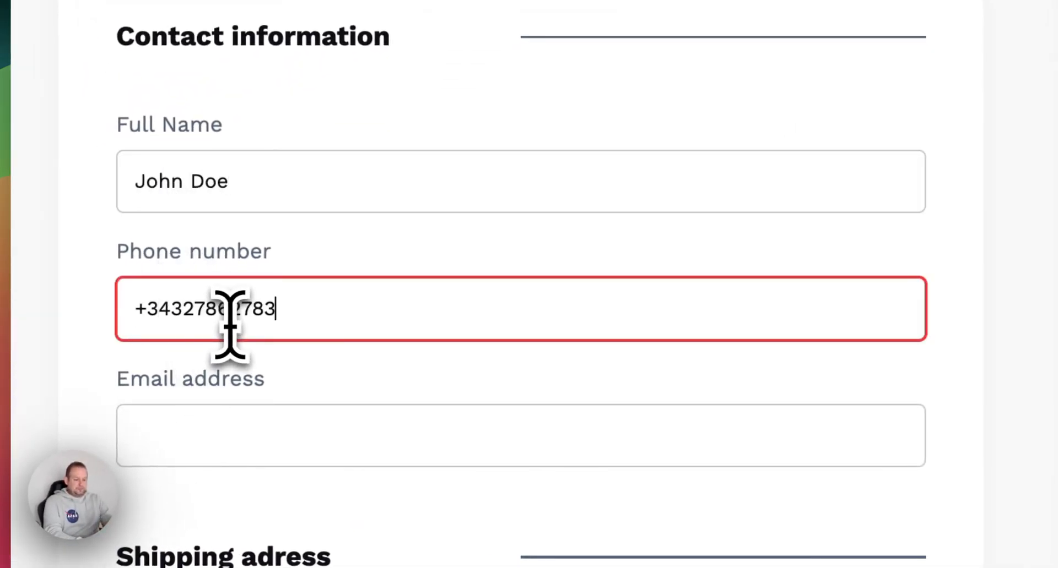
pyautogui.click(195, 459)
pyautogui.write('johndoe@doe.org')
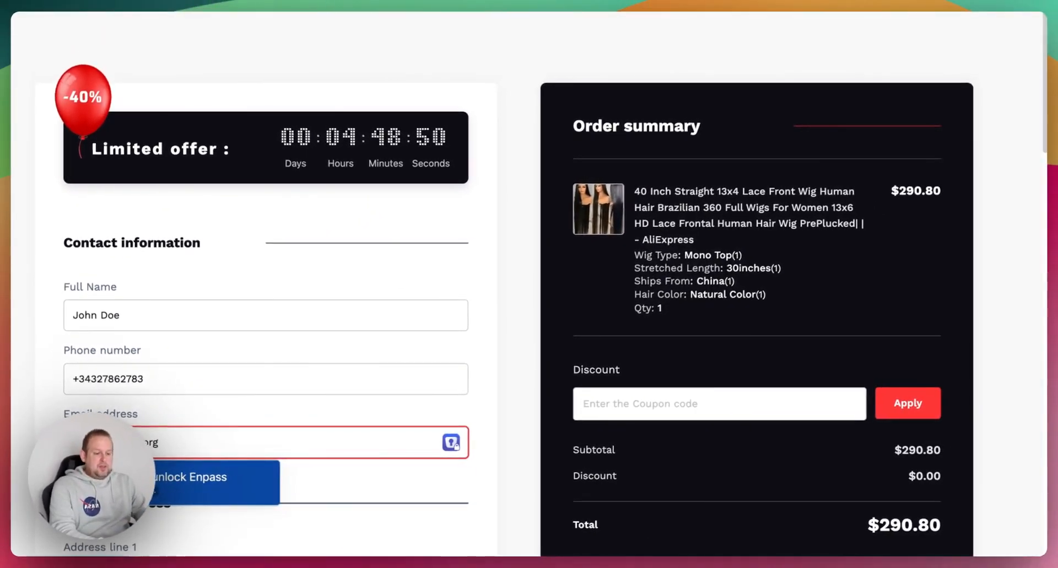
# - Fill in the shipping address with a street address, city, state and zip code, keeping Hungary as the country
pyautogui.scroll(-2, 254, 364)
pyautogui.scroll(-7, 206, 359)
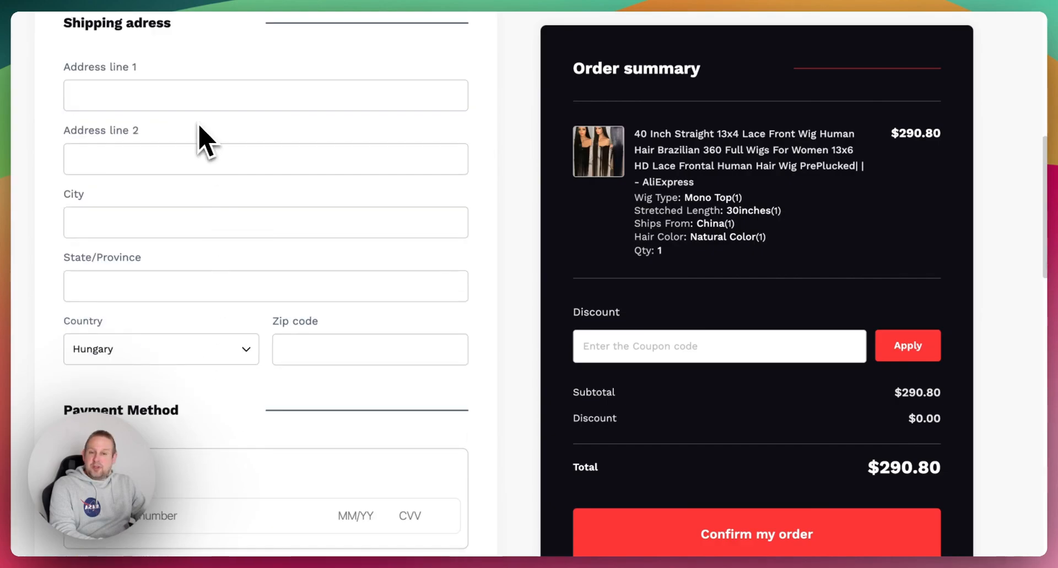
pyautogui.click(193, 104)
pyautogui.write('Somewhe')
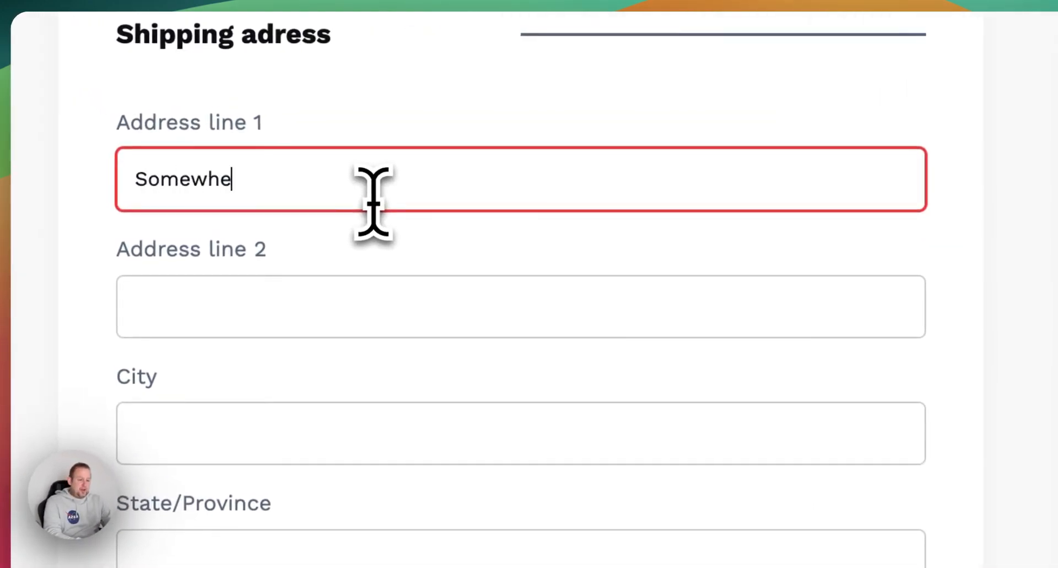
pyautogui.write('re avenue 123')
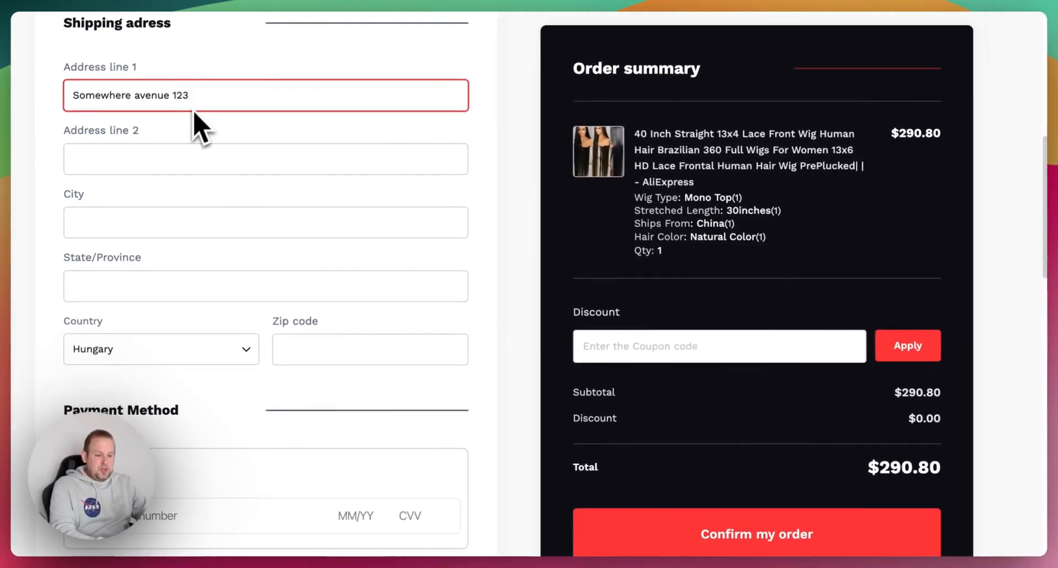
pyautogui.click(137, 223)
pyautogui.write('ajslkdj')
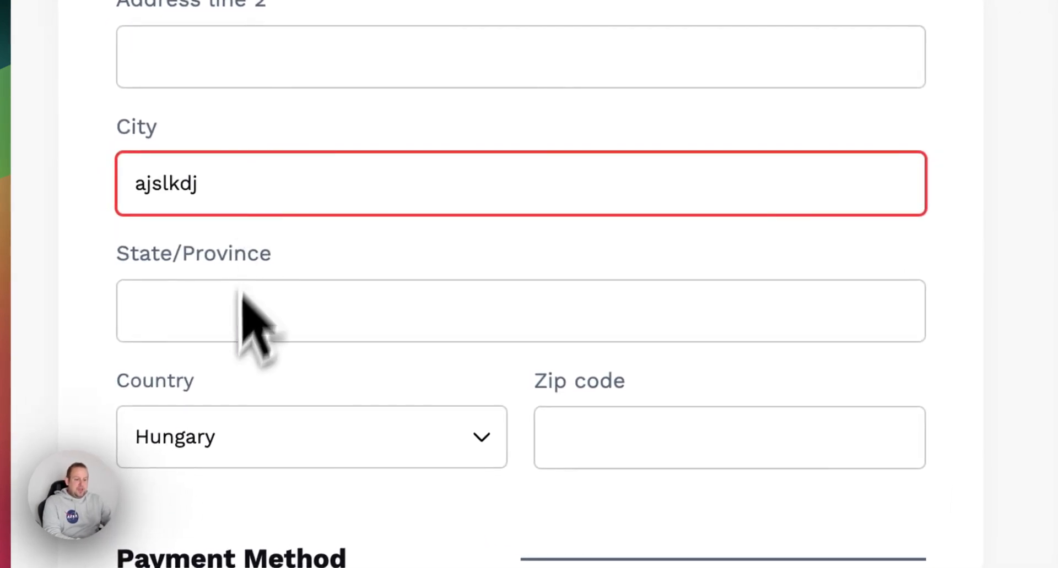
pyautogui.click(226, 319)
pyautogui.write('askldjakl')
pyautogui.click(650, 424)
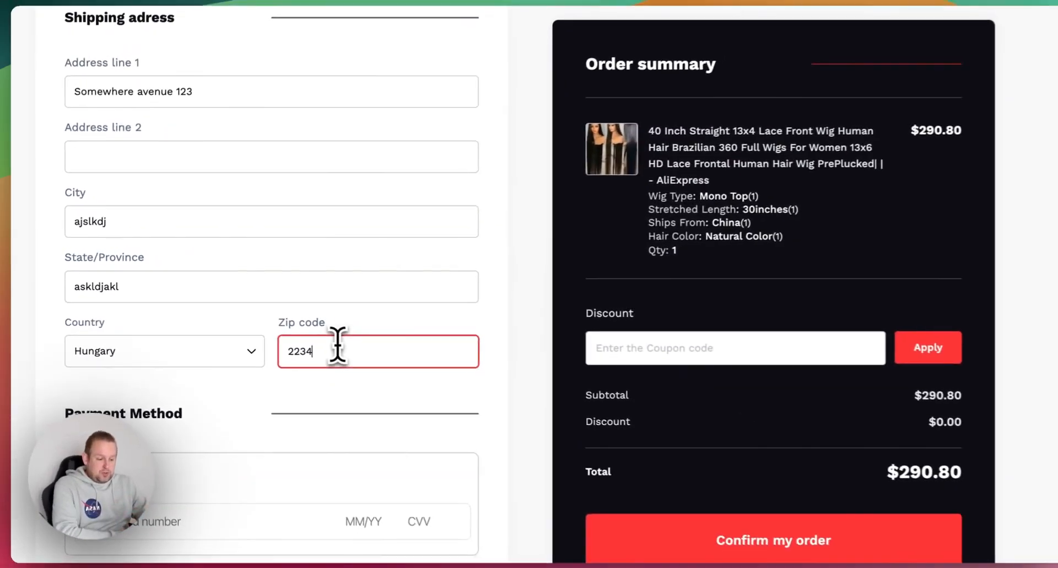
# - Choose Cash on Delivery as the payment method and confirm the order
pyautogui.scroll(-5, 650, 424)
pyautogui.scroll(-10, 330, 343)
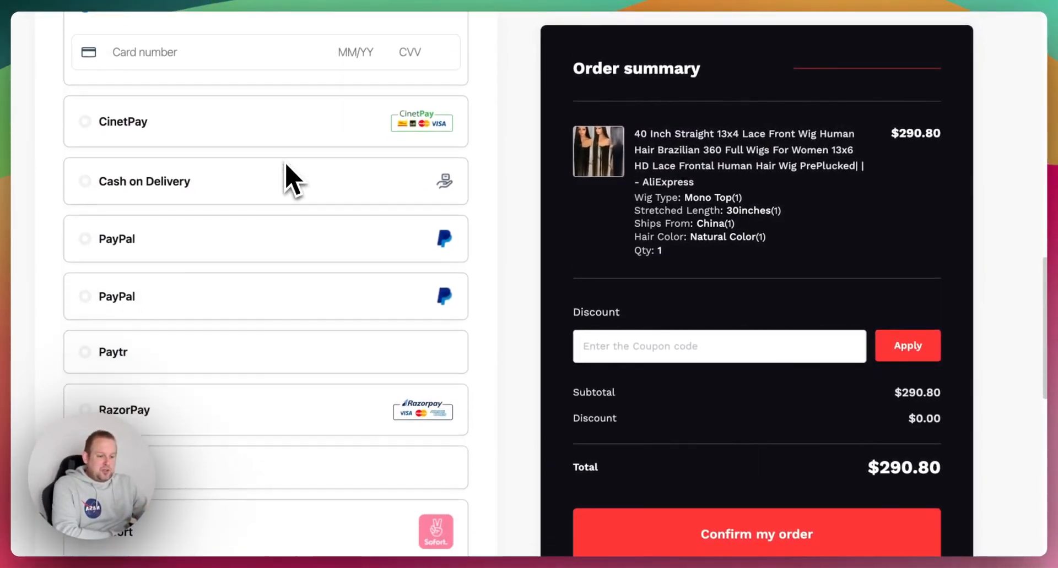
pyautogui.scroll(10, 289, 179)
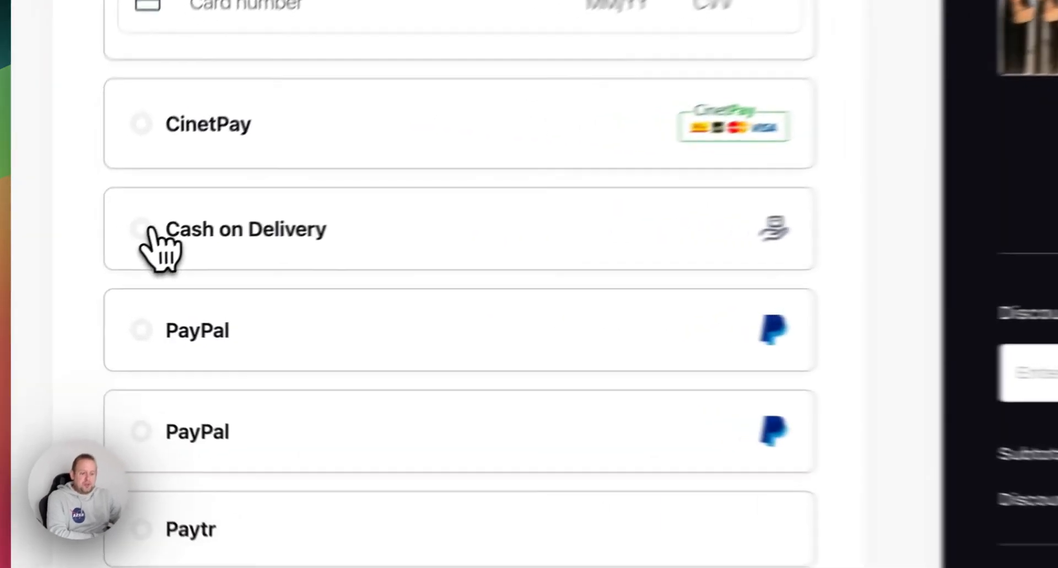
pyautogui.click(91, 265)
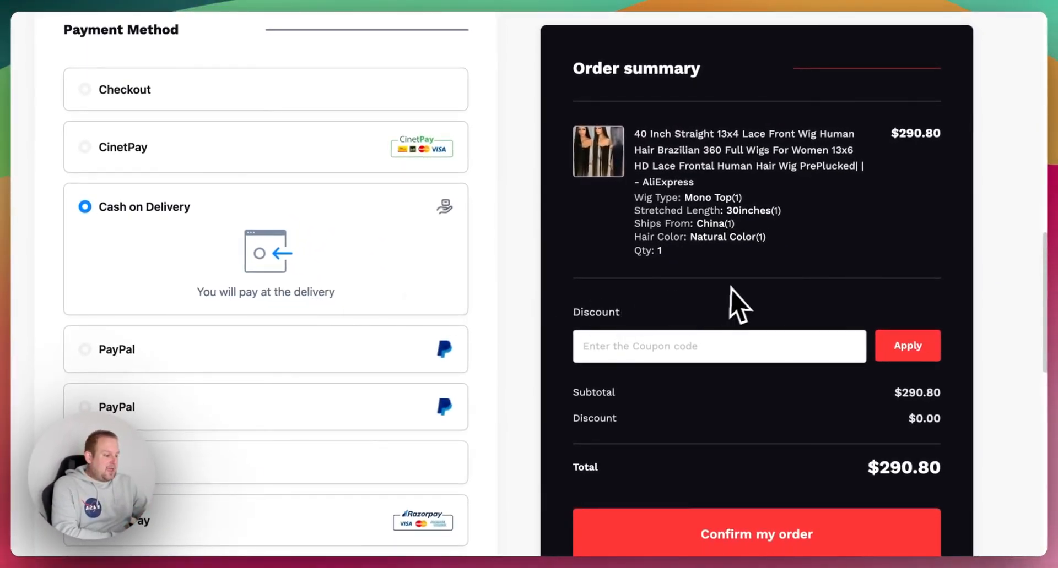
pyautogui.scroll(-5, 736, 303)
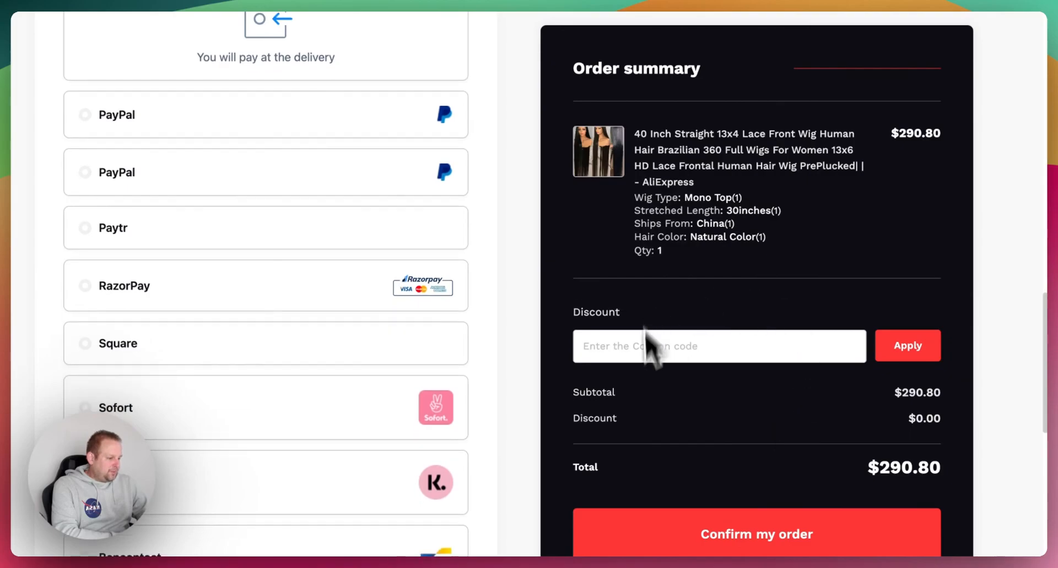
pyautogui.click(796, 539)
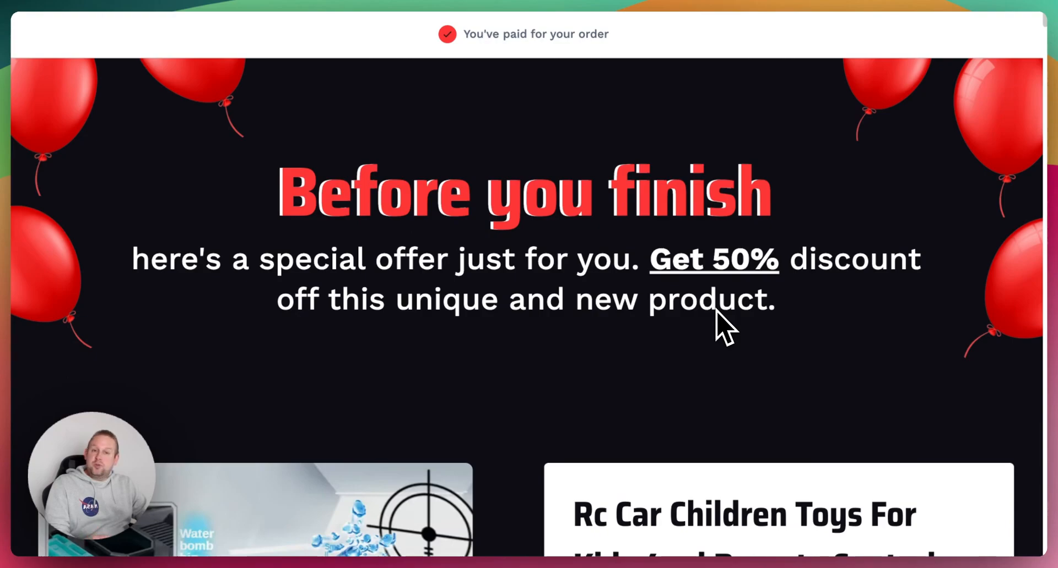
# - Look through the upsell offer for the Rc Car toy tank and decline it with No, Thanks
pyautogui.scroll(-5, 716, 312)
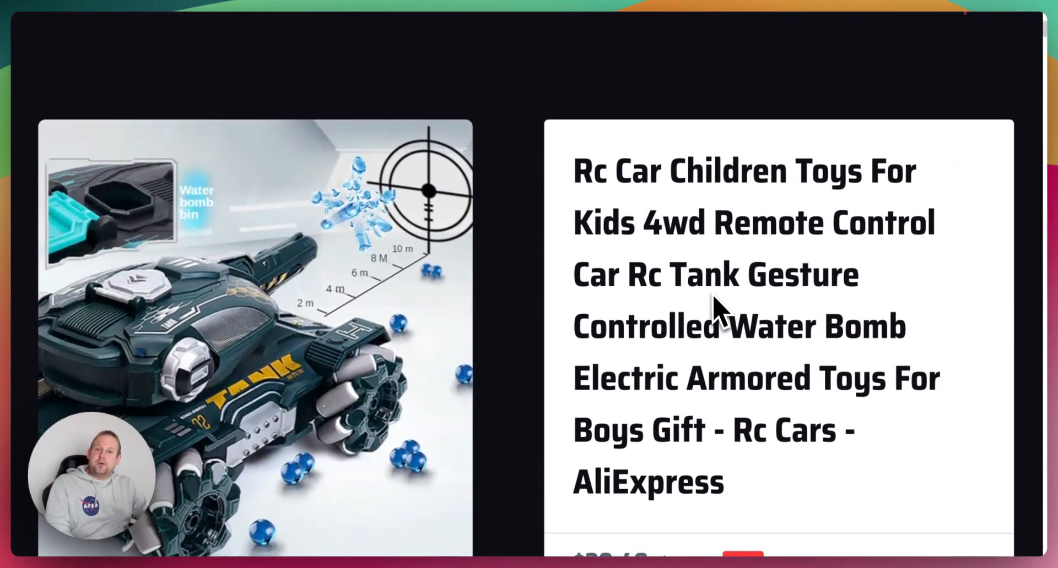
pyautogui.scroll(-1, 716, 312)
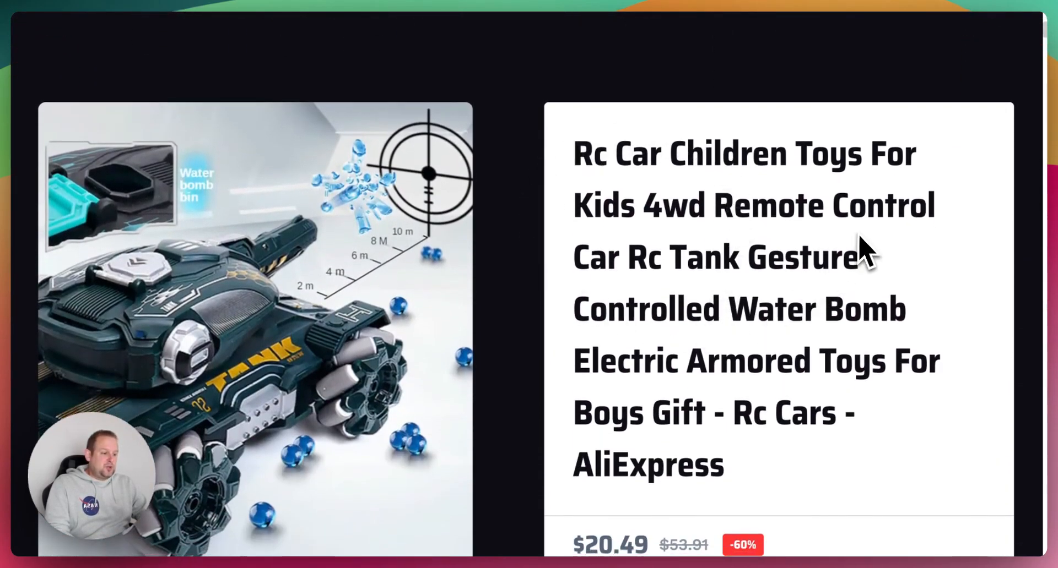
pyautogui.scroll(-8, 705, 242)
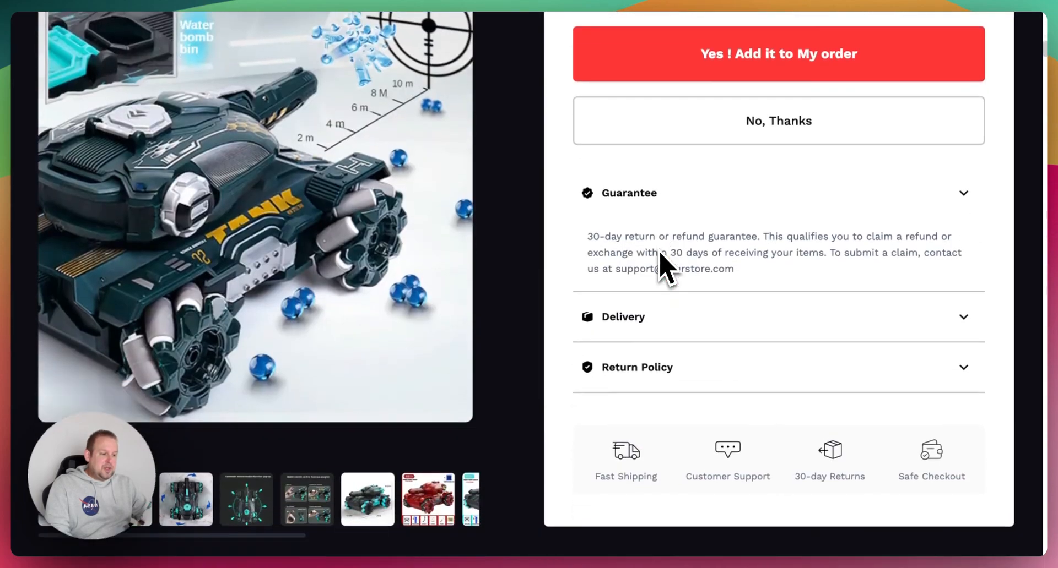
pyautogui.scroll(1, 665, 267)
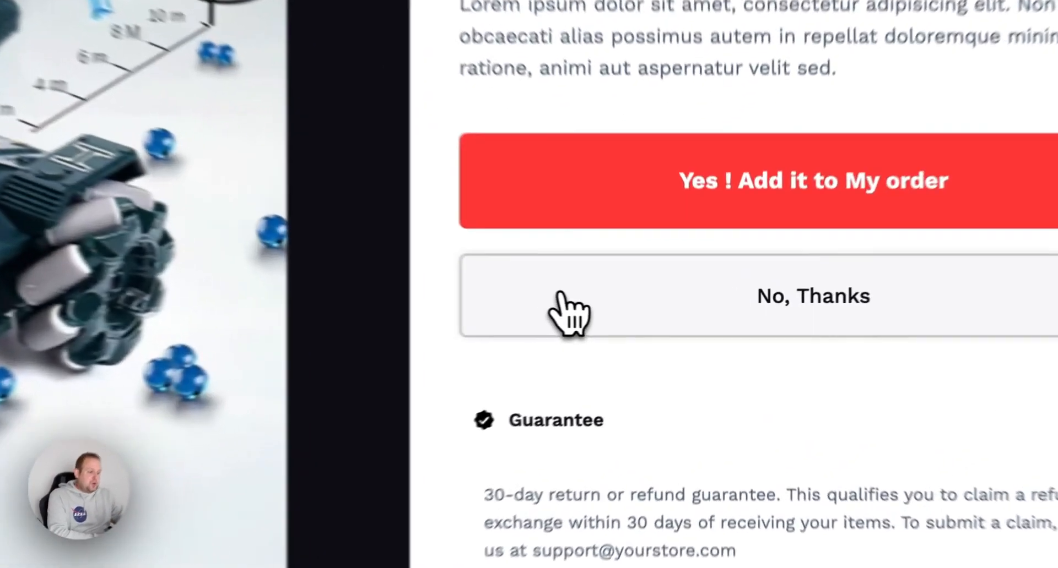
pyautogui.click(634, 312)
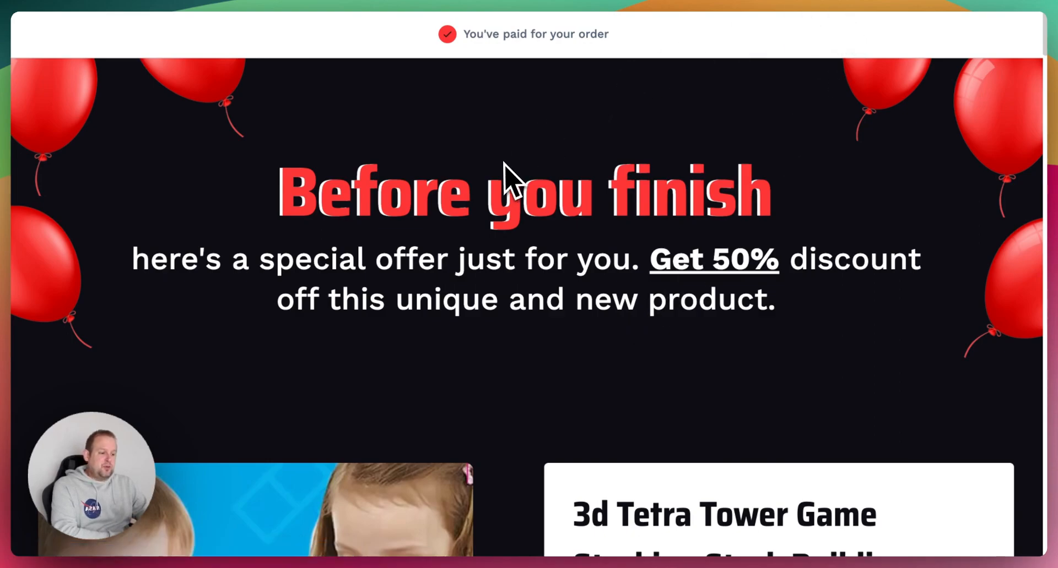
# - Look through the downsell offer for the 3d Tetra Tower Game, including its price, product options and order choices
pyautogui.scroll(-7, 553, 366)
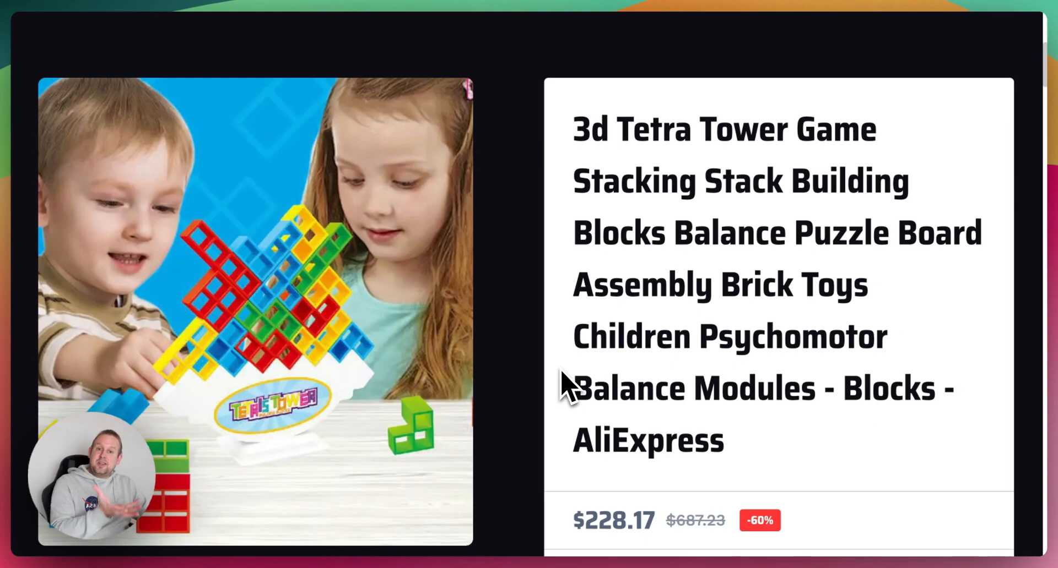
pyautogui.scroll(-7, 562, 374)
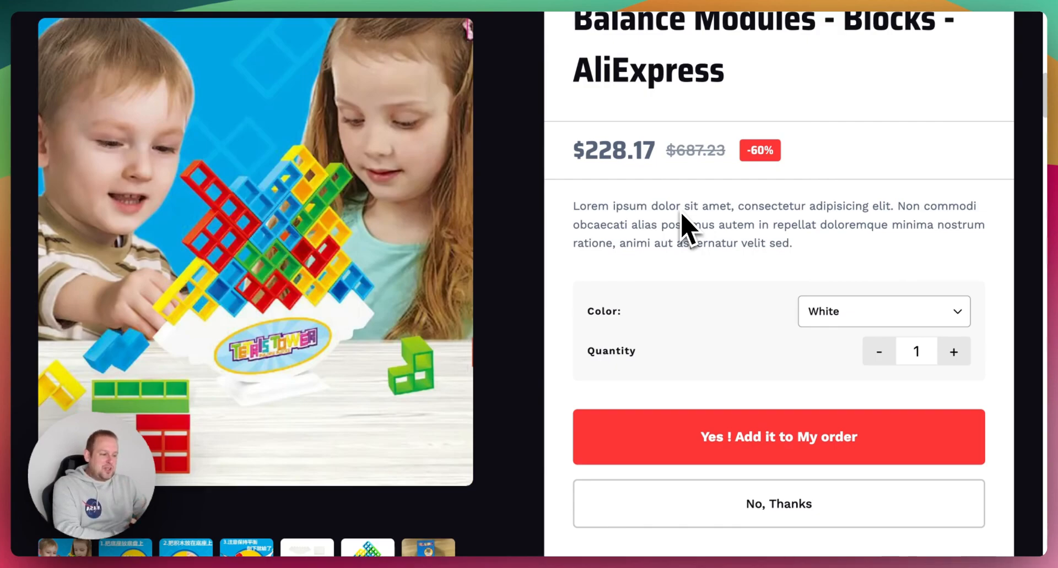
pyautogui.scroll(4, 746, 198)
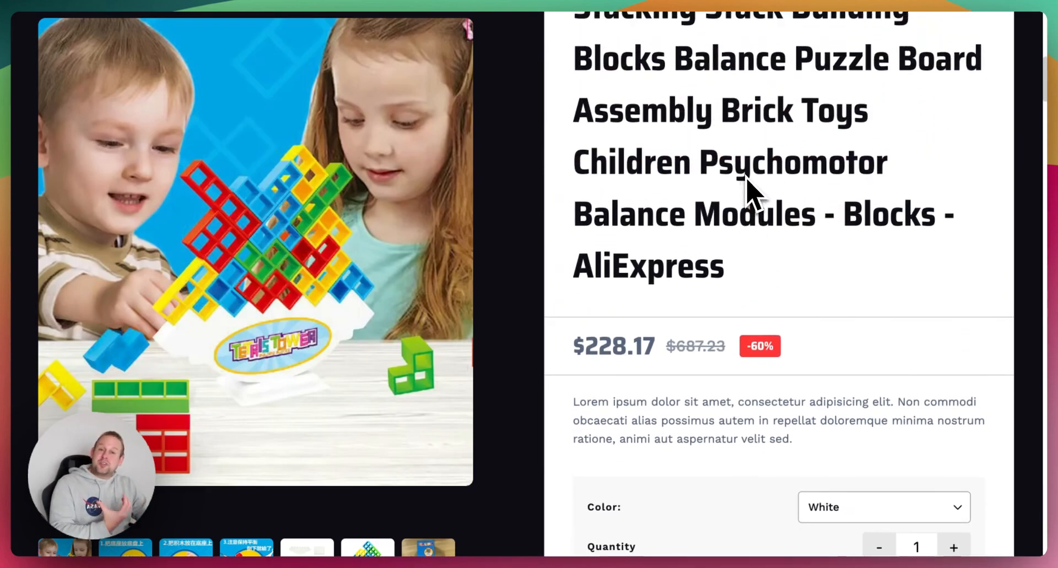
pyautogui.scroll(-15, 746, 177)
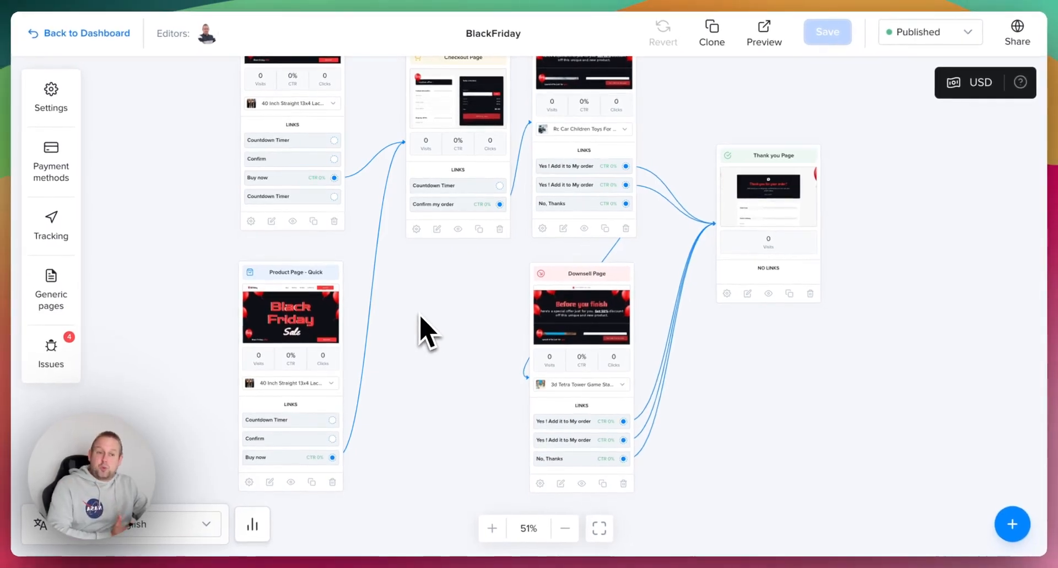
# - Back in the BlackFriday funnel editor, add a new Upsell page to the funnel
pyautogui.moveTo(787, 410); pyautogui.dragTo(636, 489)
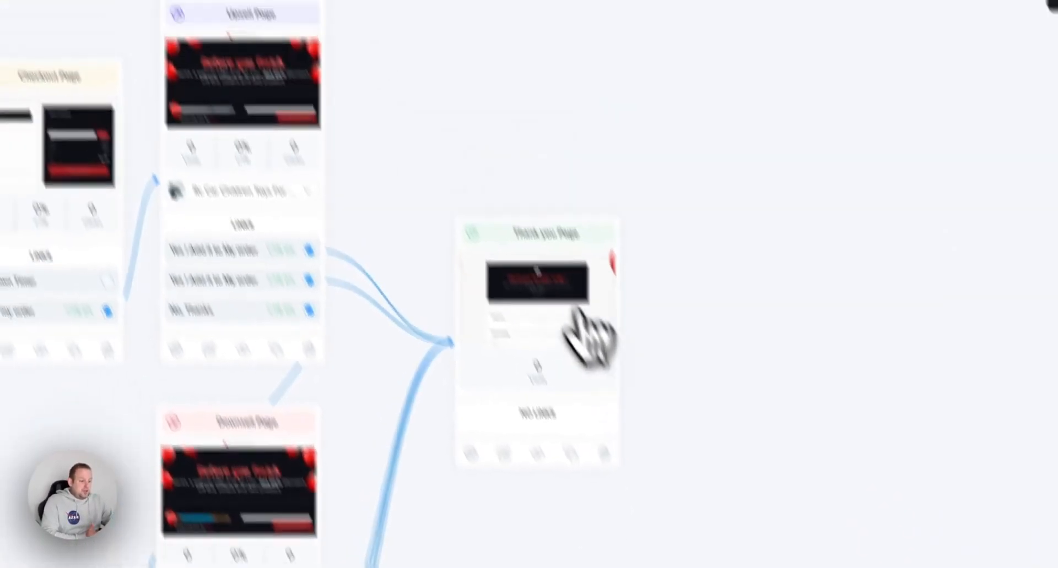
pyautogui.moveTo(586, 336); pyautogui.dragTo(747, 126)
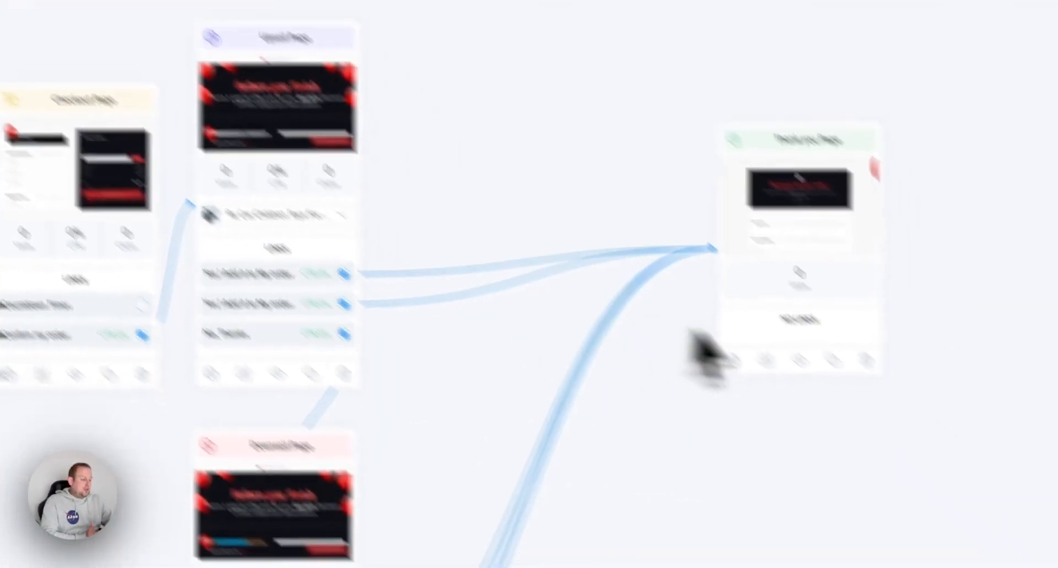
pyautogui.click(1010, 524)
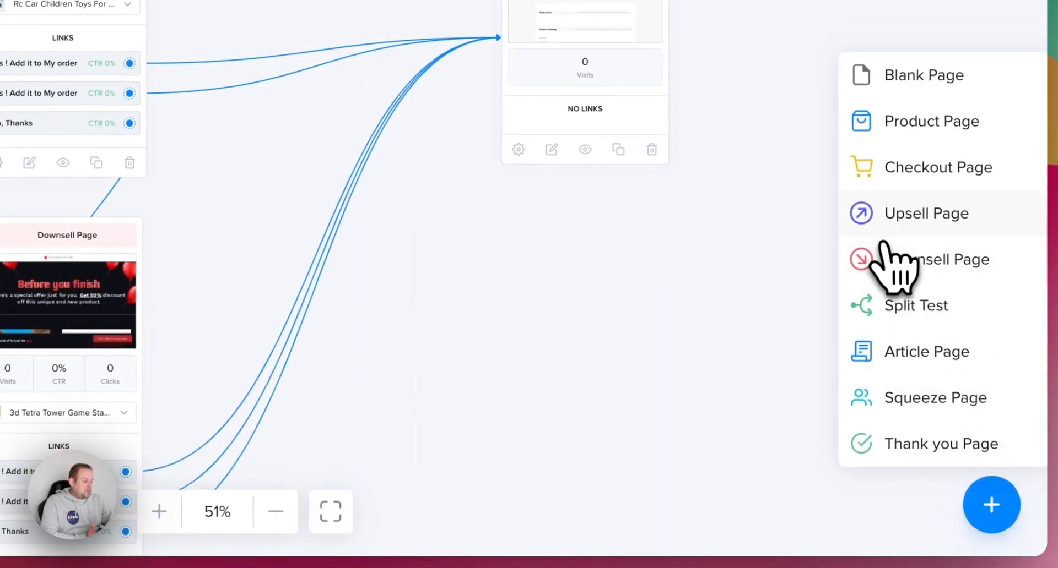
pyautogui.click(887, 229)
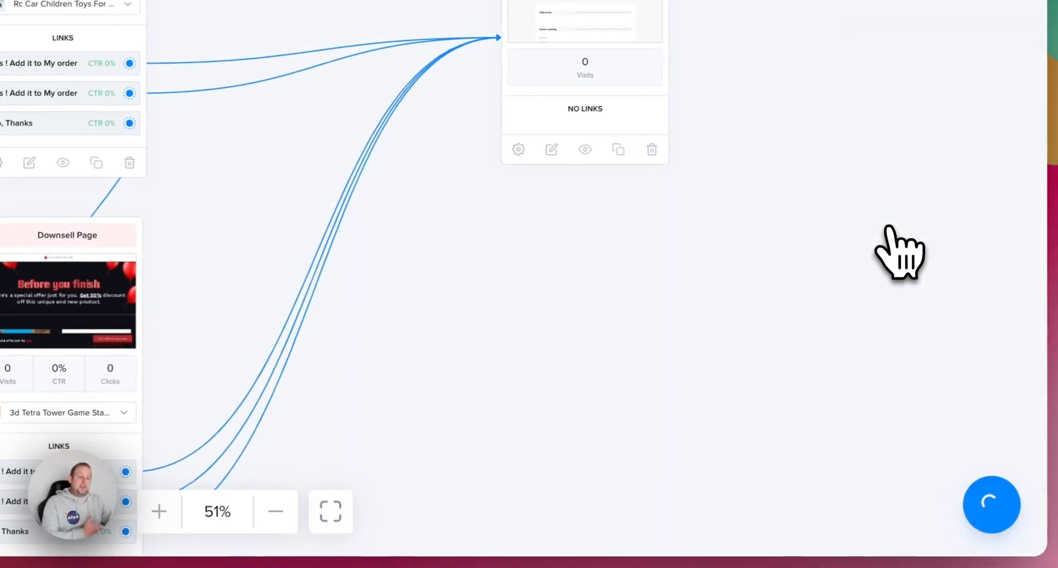
# - Assign the Rc Car Children Toys product to the new upsell page
pyautogui.click(228, 199)
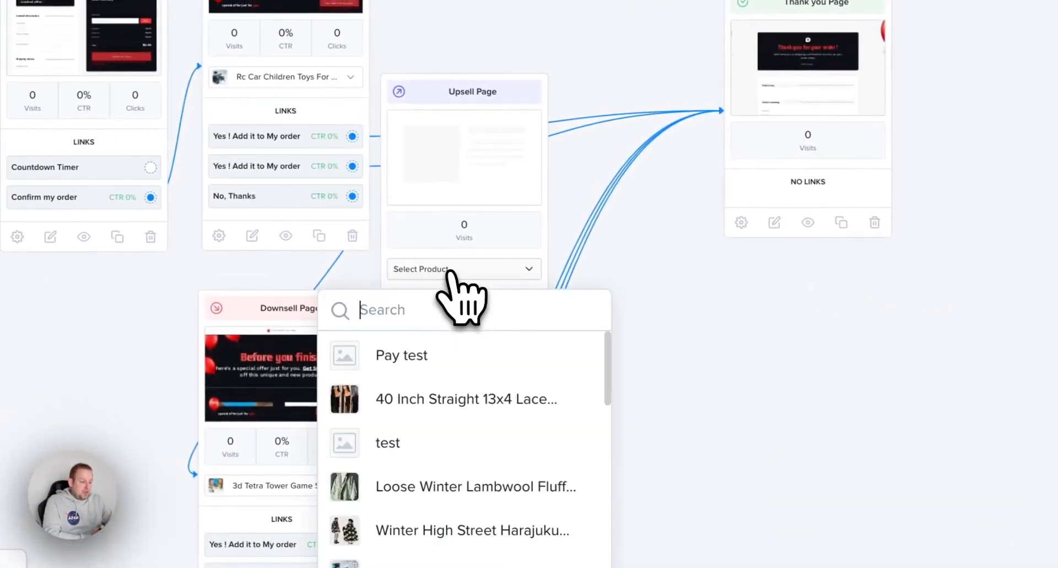
pyautogui.scroll(-8, 562, 520)
pyautogui.scroll(3, 556, 512)
pyautogui.scroll(2, 556, 510)
pyautogui.click(517, 420)
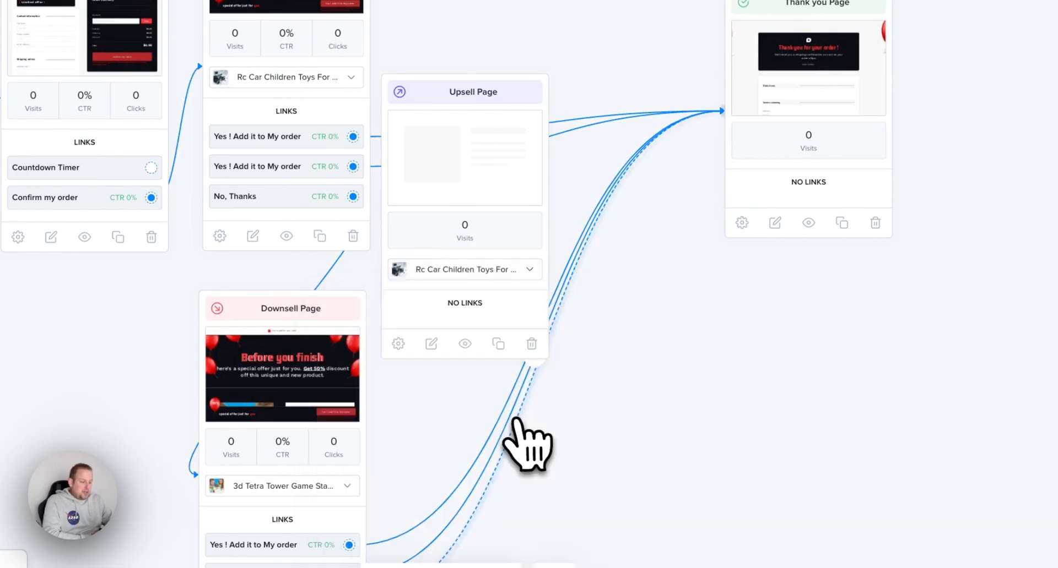
# - Set the new upsell page's product to The Best Food Chopper and link the first upsell's second Yes ! Add it to My order to it
pyautogui.click(457, 272)
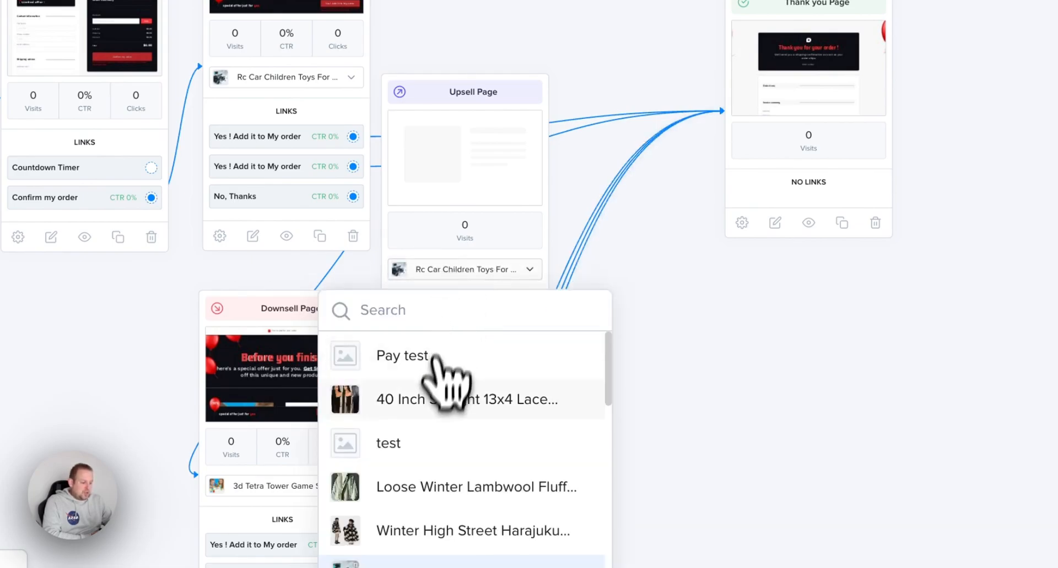
pyautogui.scroll(-2, 438, 451)
pyautogui.click(484, 382)
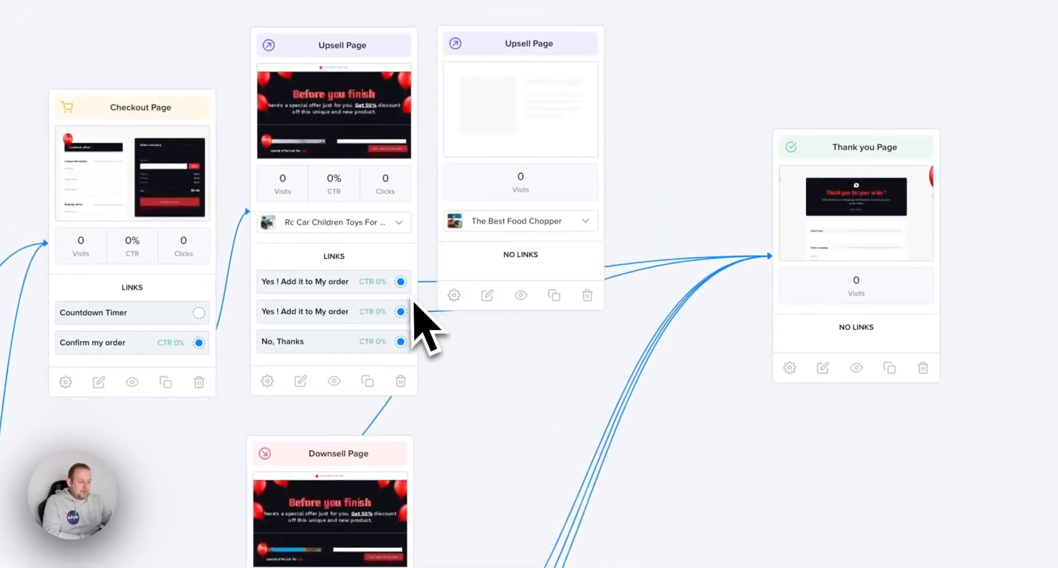
pyautogui.moveTo(405, 315); pyautogui.dragTo(487, 162)
# - Create a second Downsell page linked from the existing downsell page's No, Thanks link
pyautogui.moveTo(660, 455); pyautogui.dragTo(681, 257)
pyautogui.moveTo(591, 543); pyautogui.dragTo(596, 311)
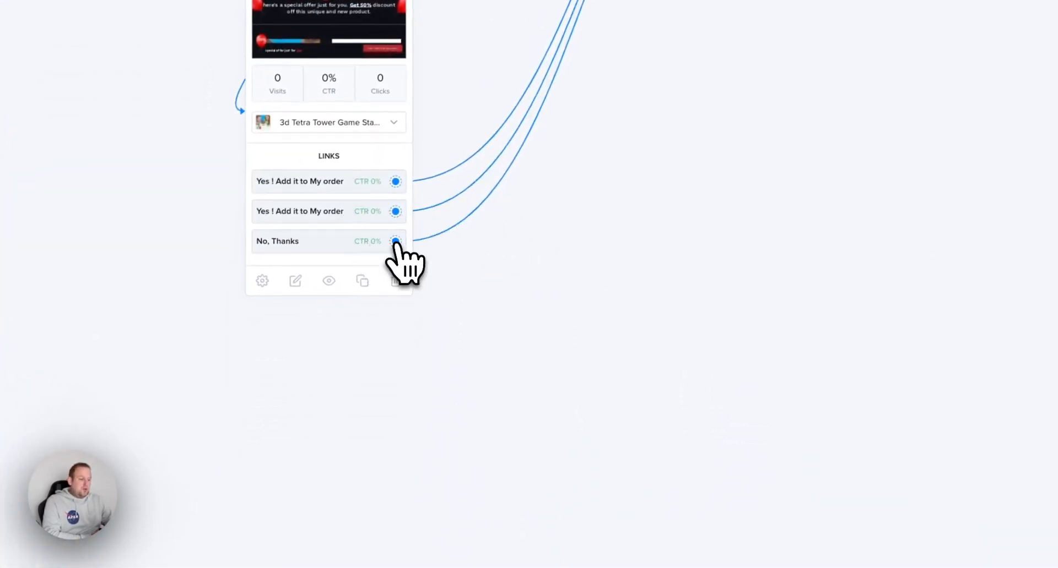
pyautogui.moveTo(395, 241); pyautogui.dragTo(650, 133)
pyautogui.click(782, 288)
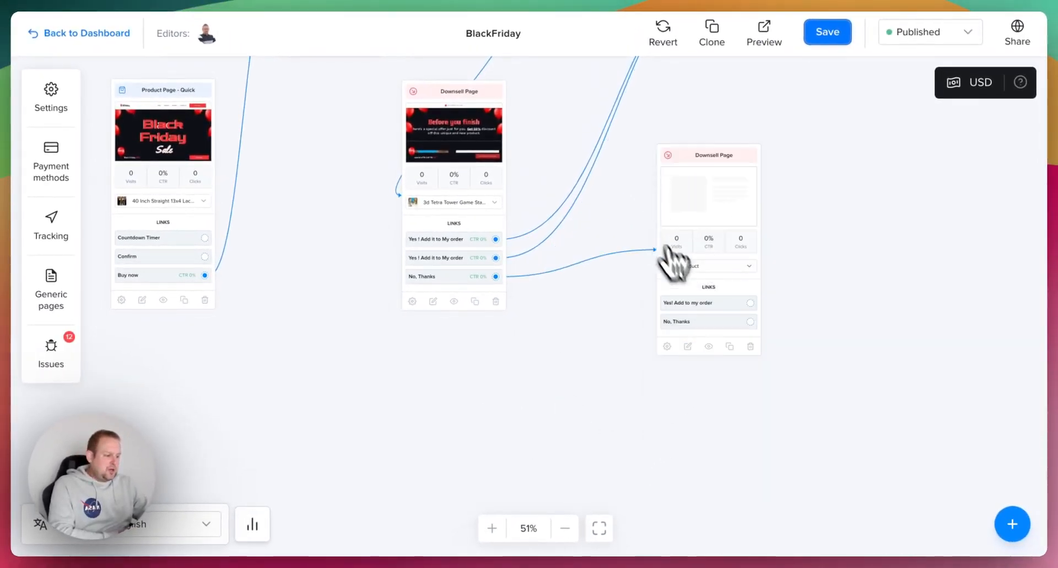
# - Assign the Mini Multifunction Wireless product to the new downsell page and move the page closer to the first downsell page
pyautogui.click(725, 266)
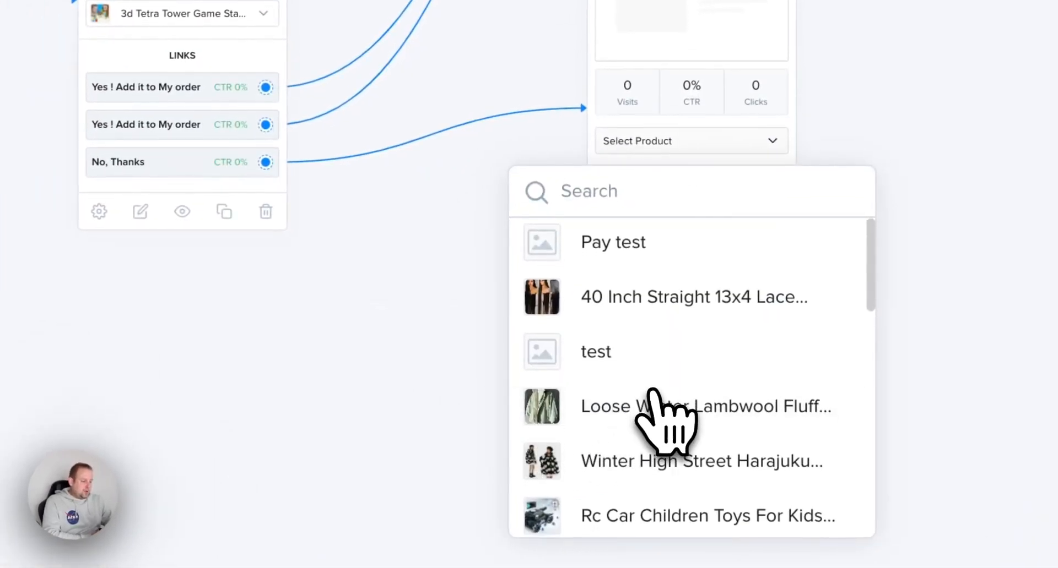
pyautogui.scroll(-10, 664, 405)
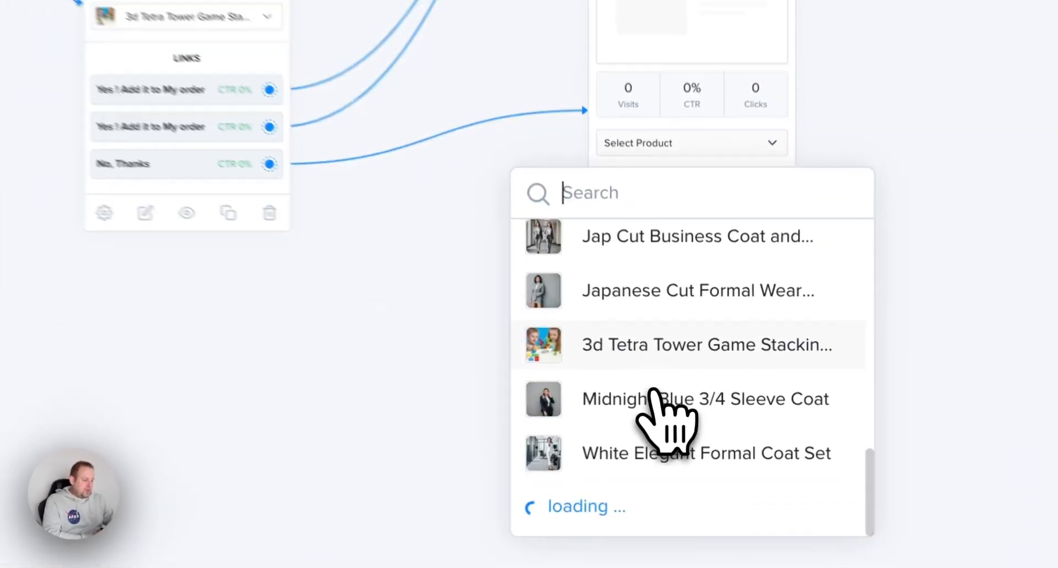
pyautogui.scroll(-4, 673, 384)
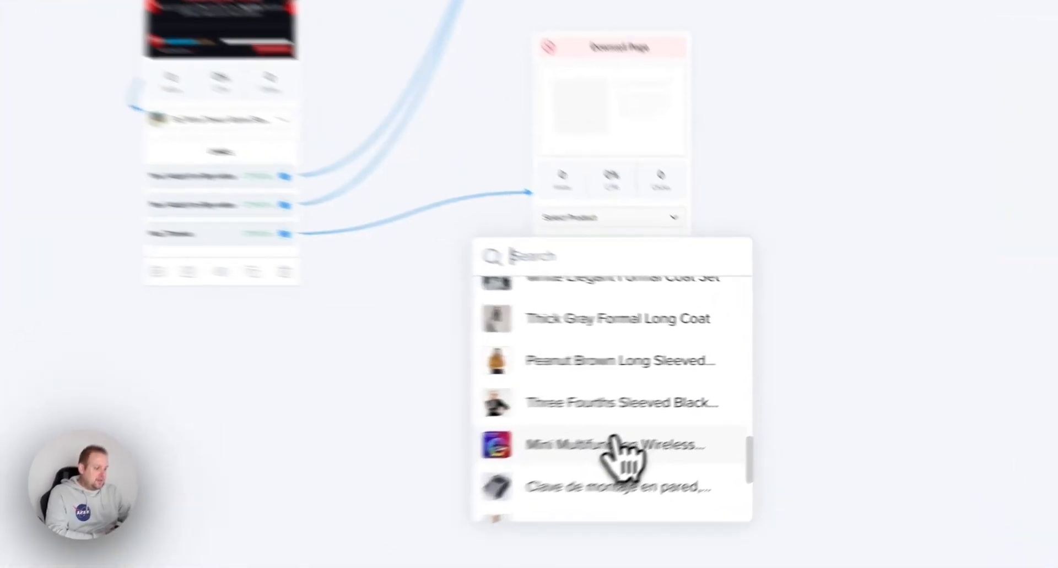
pyautogui.click(711, 418)
pyautogui.moveTo(678, 114); pyautogui.dragTo(511, 292)
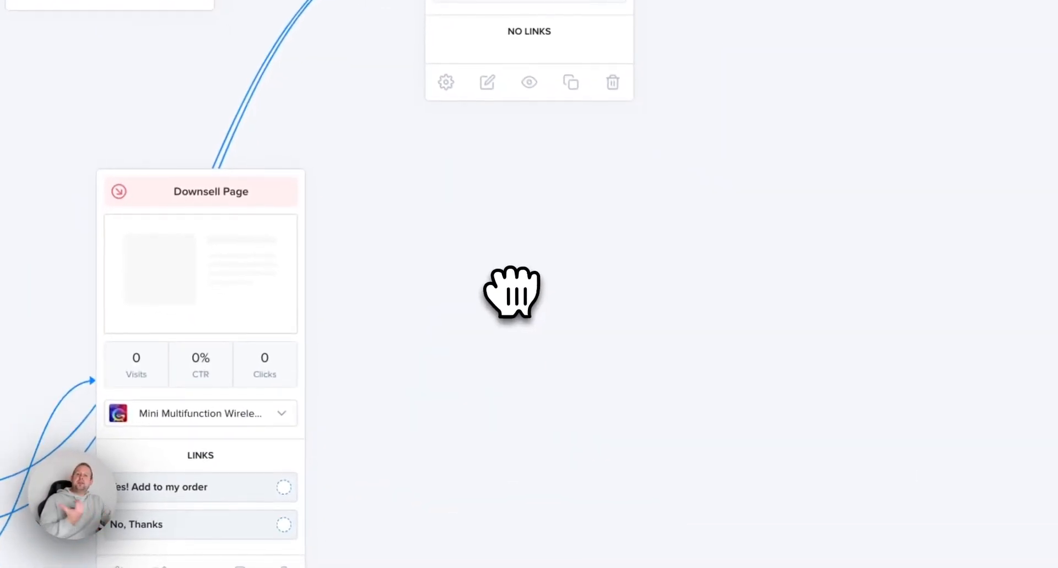